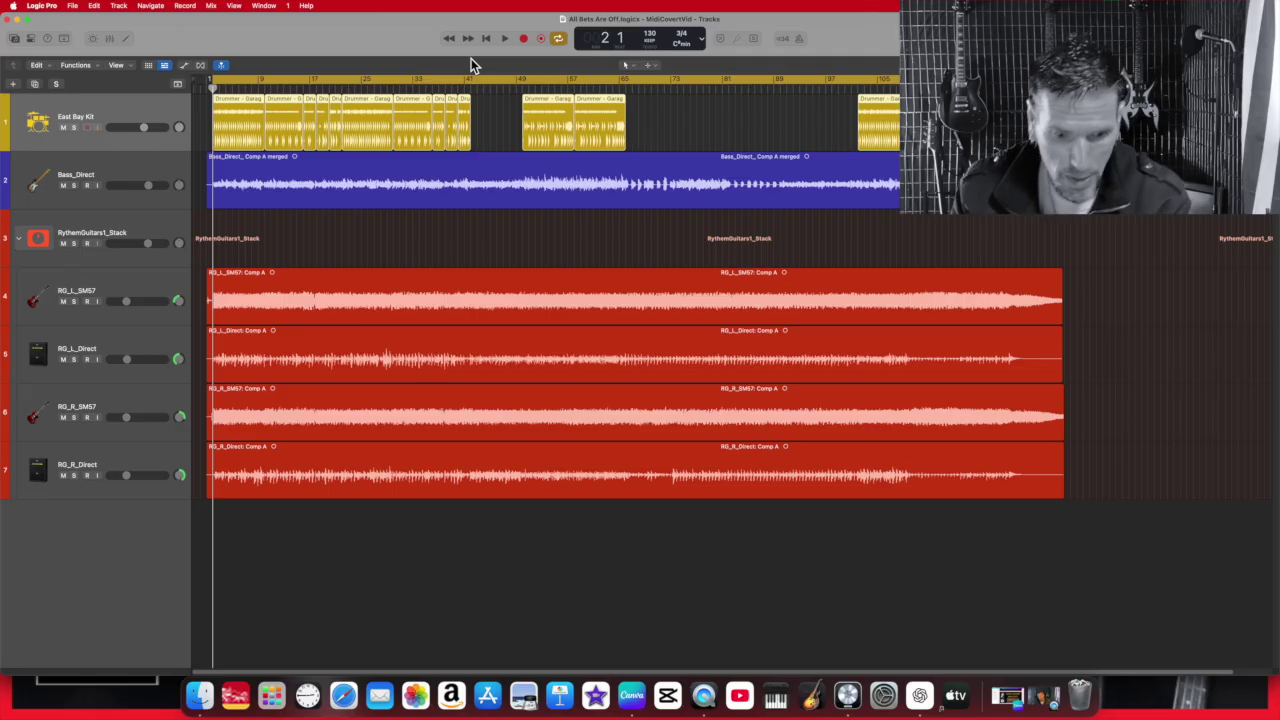
Step: Play back the opening of the song, and solo the East Bay Kit track with the playhead at bar 3
click(505, 40)
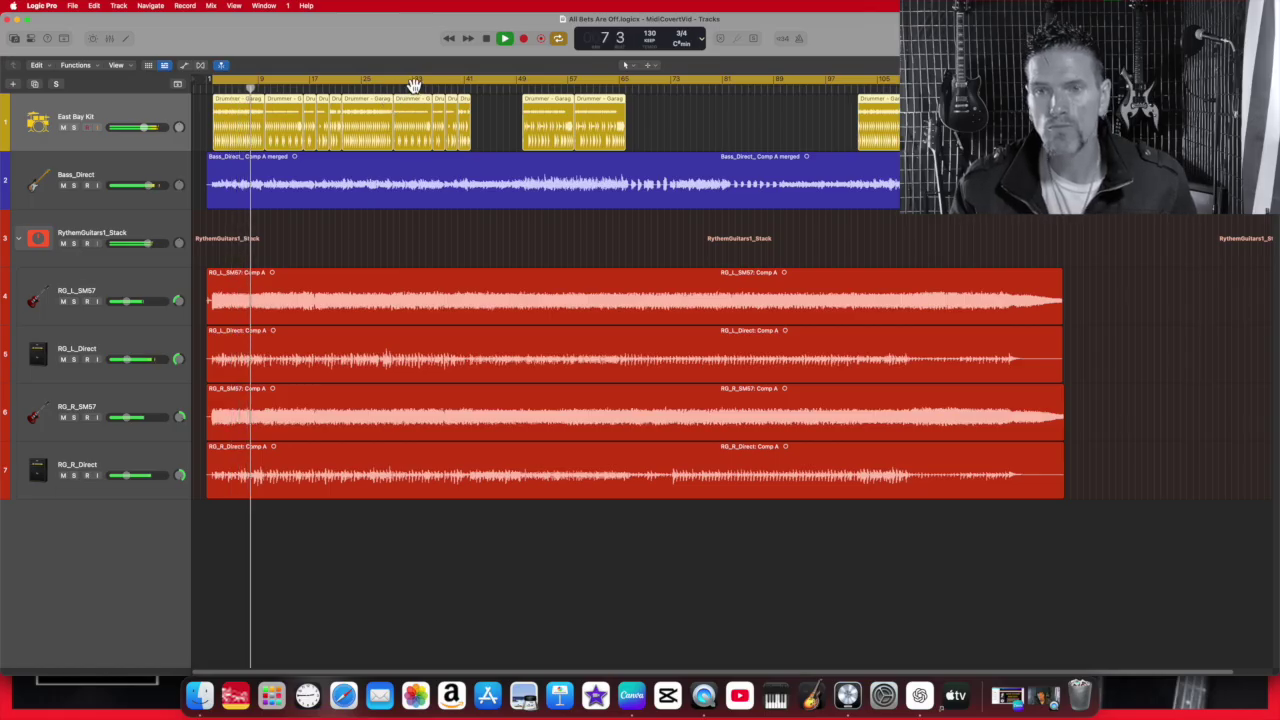
click(487, 41)
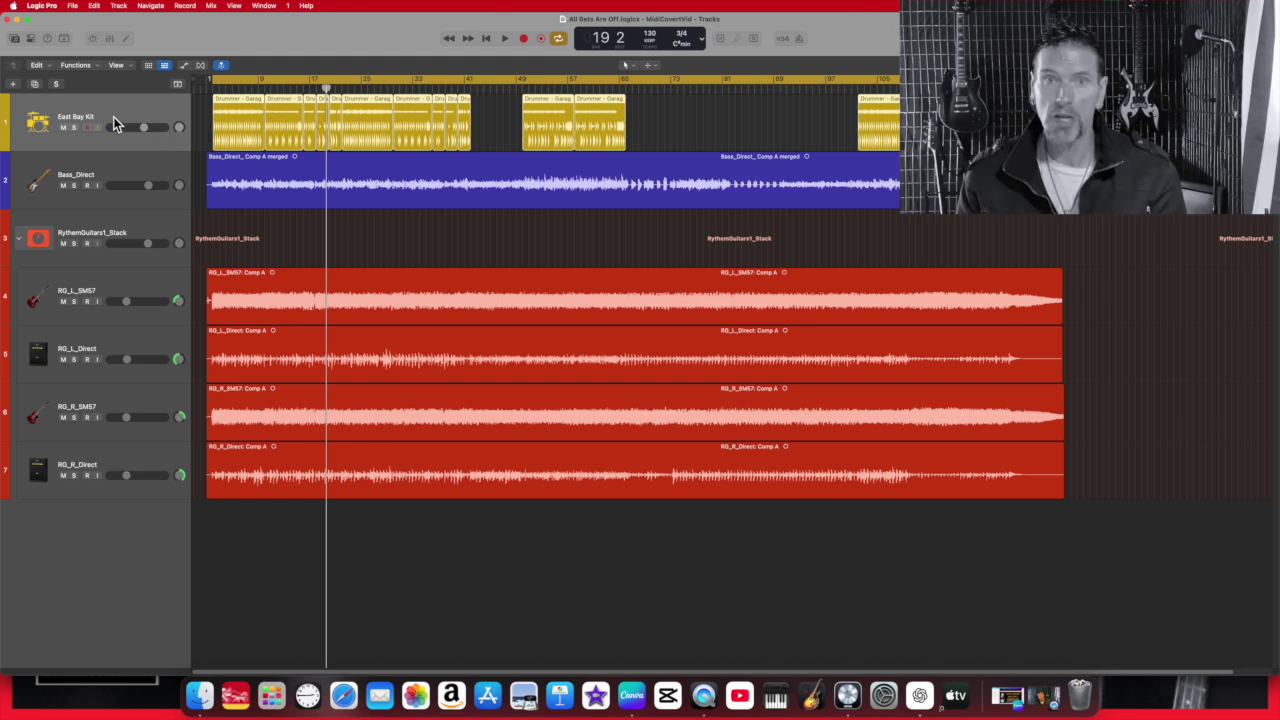
click(75, 128)
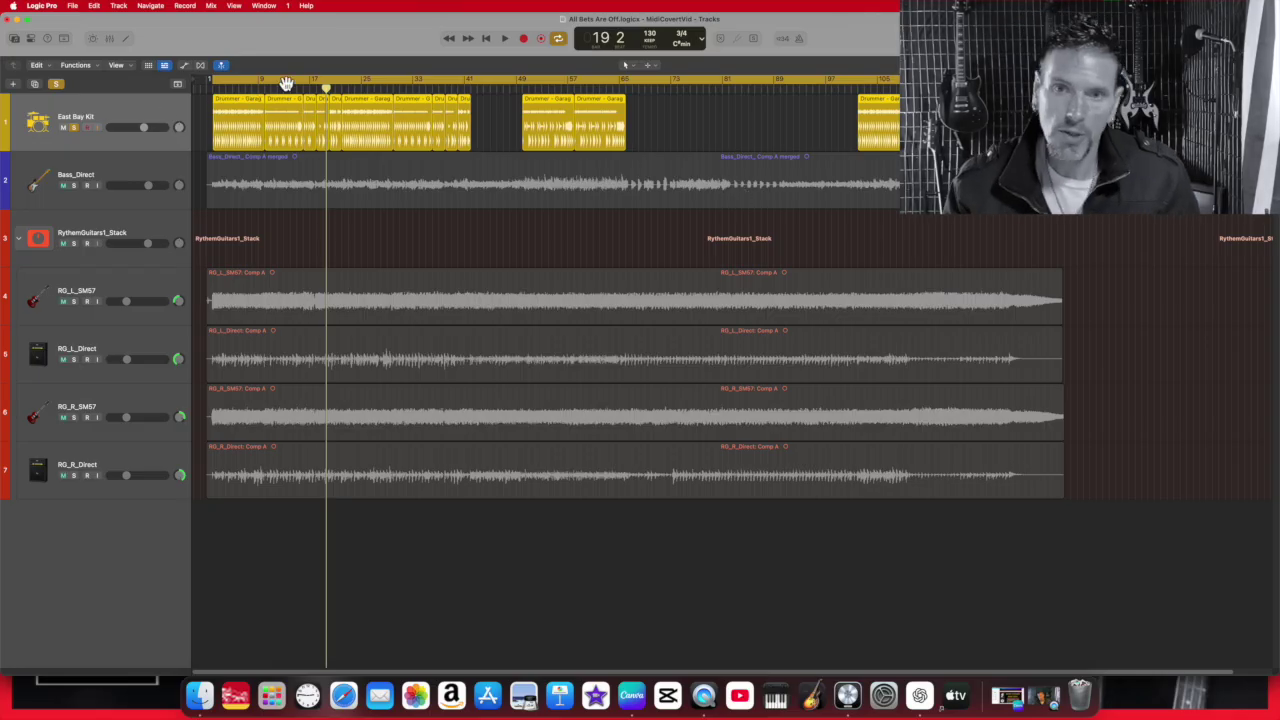
click(217, 91)
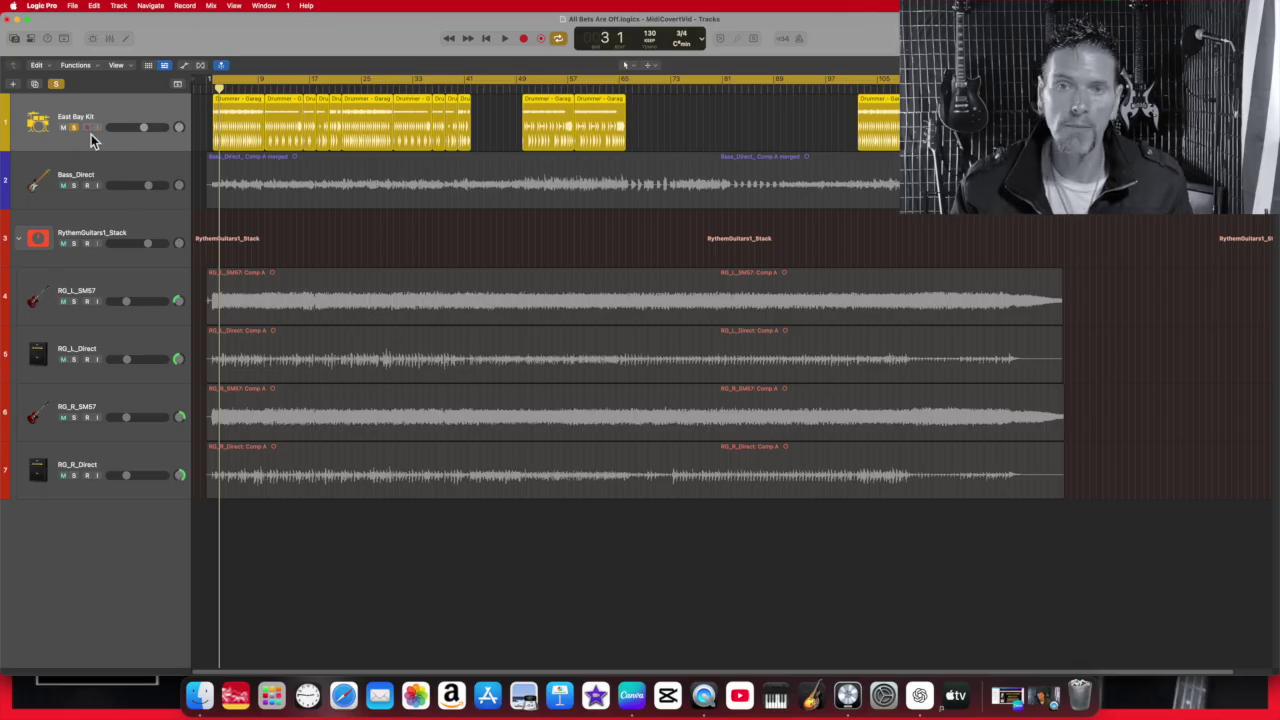
Step: Create one new software instrument MIDI track with the default patch and stereo output
click(12, 83)
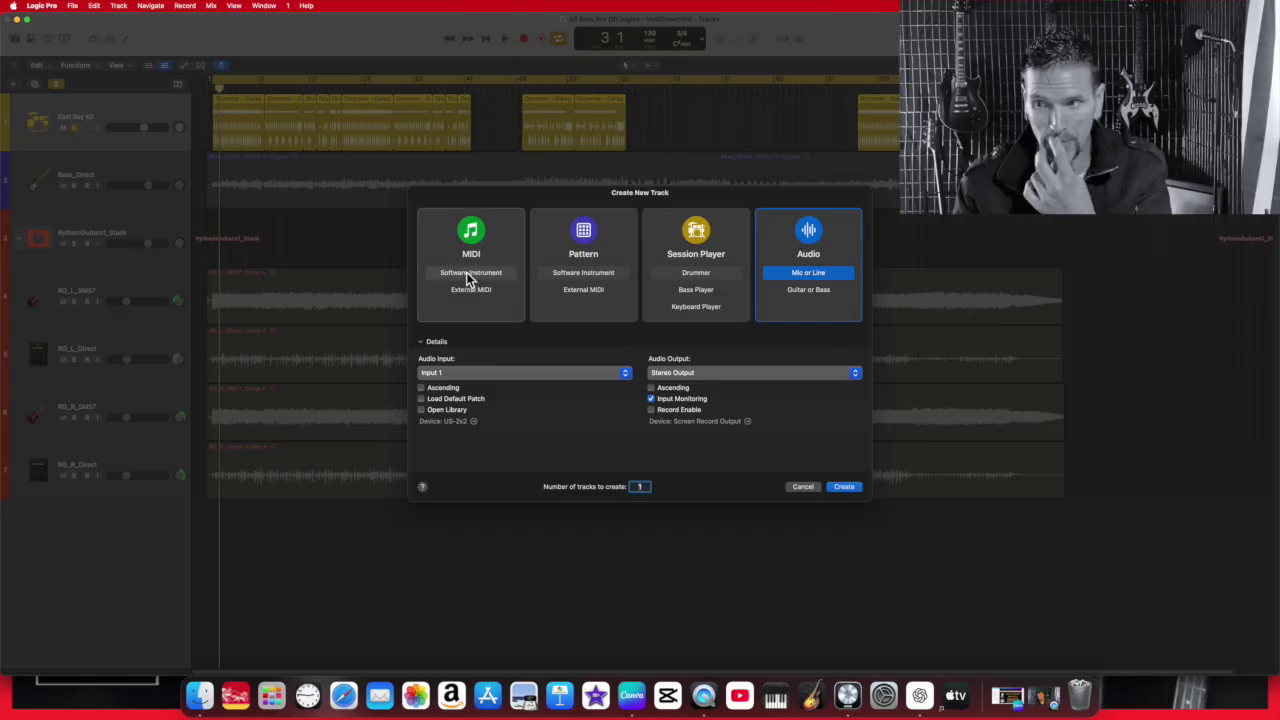
click(470, 274)
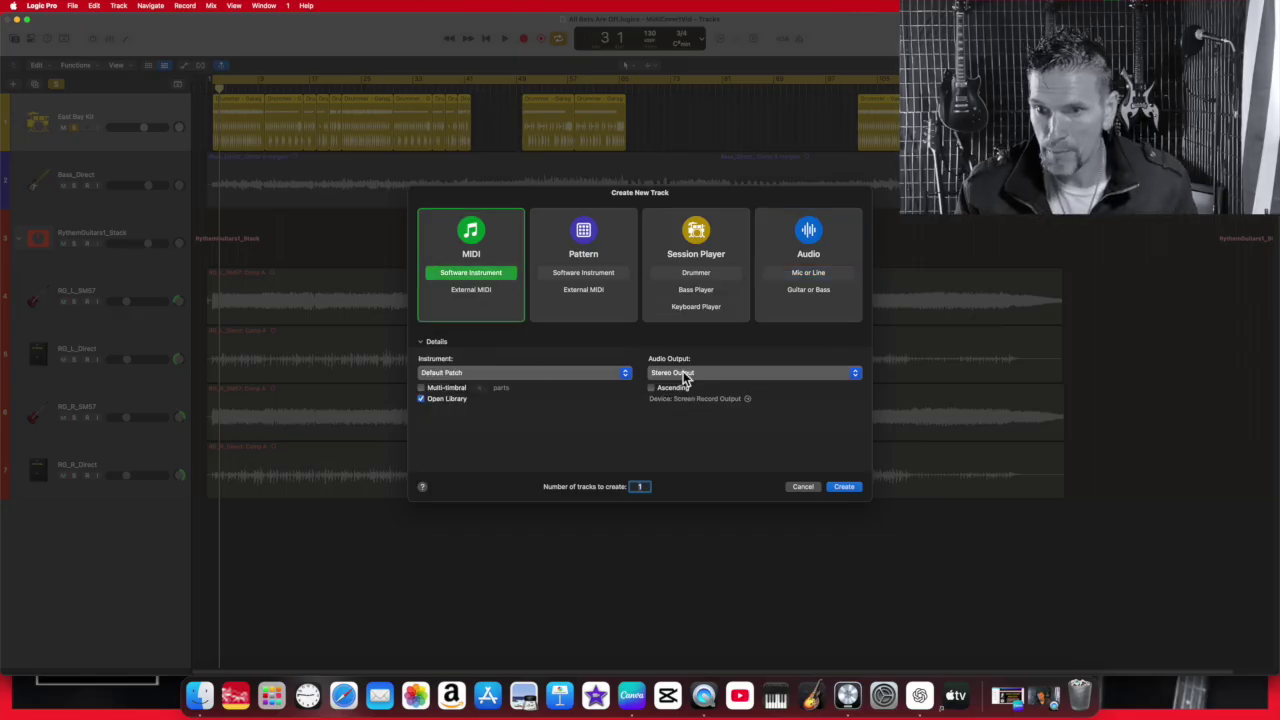
click(844, 490)
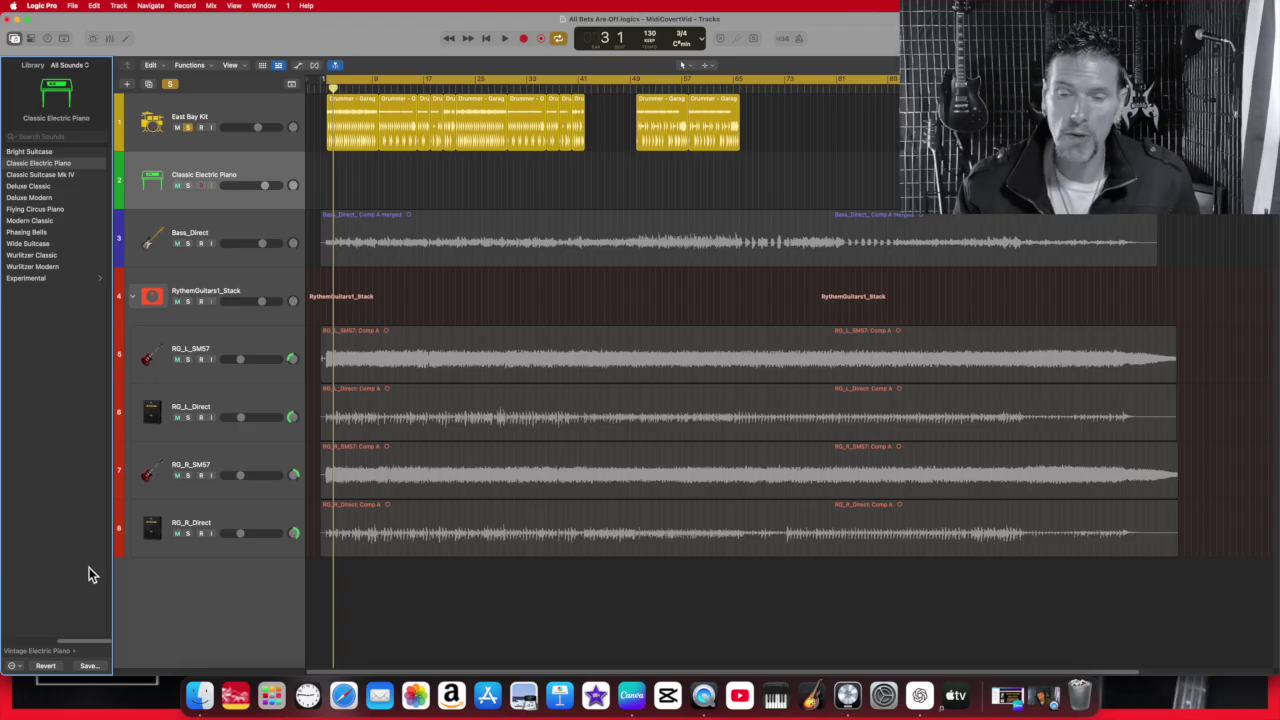
Step: Assign the East Bay patch from the Drum Kit category to the new software instrument track
scroll(82, 645, left, 1)
drag(81, 643, 45, 645)
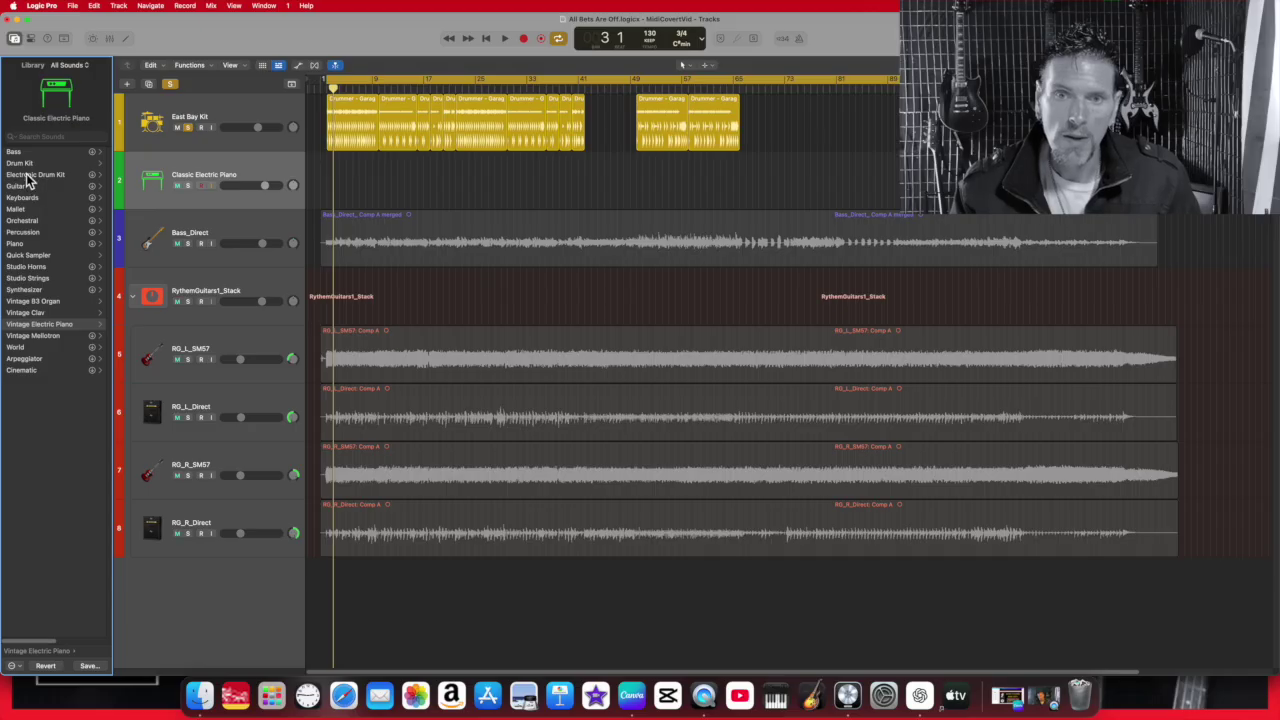
mouse_move(30, 648)
mouse_down()
mouse_move(95, 648)
mouse_move(26, 651)
mouse_up()
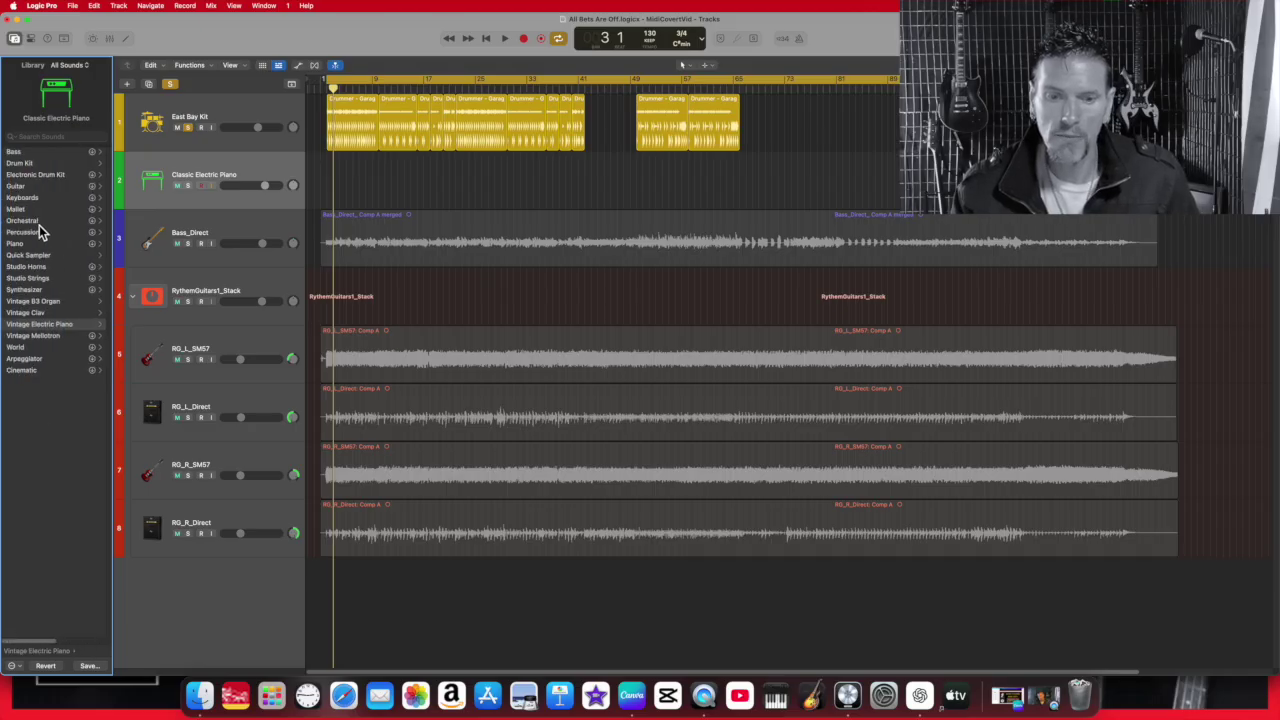
click(30, 164)
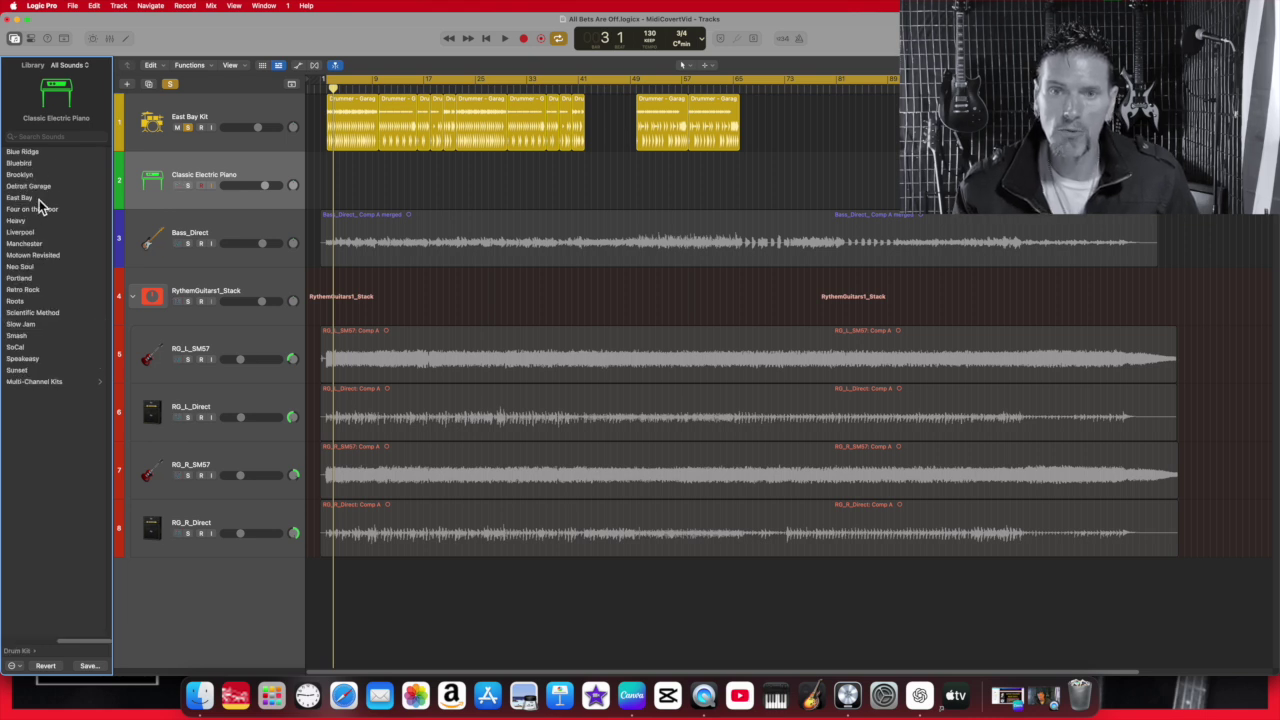
click(55, 198)
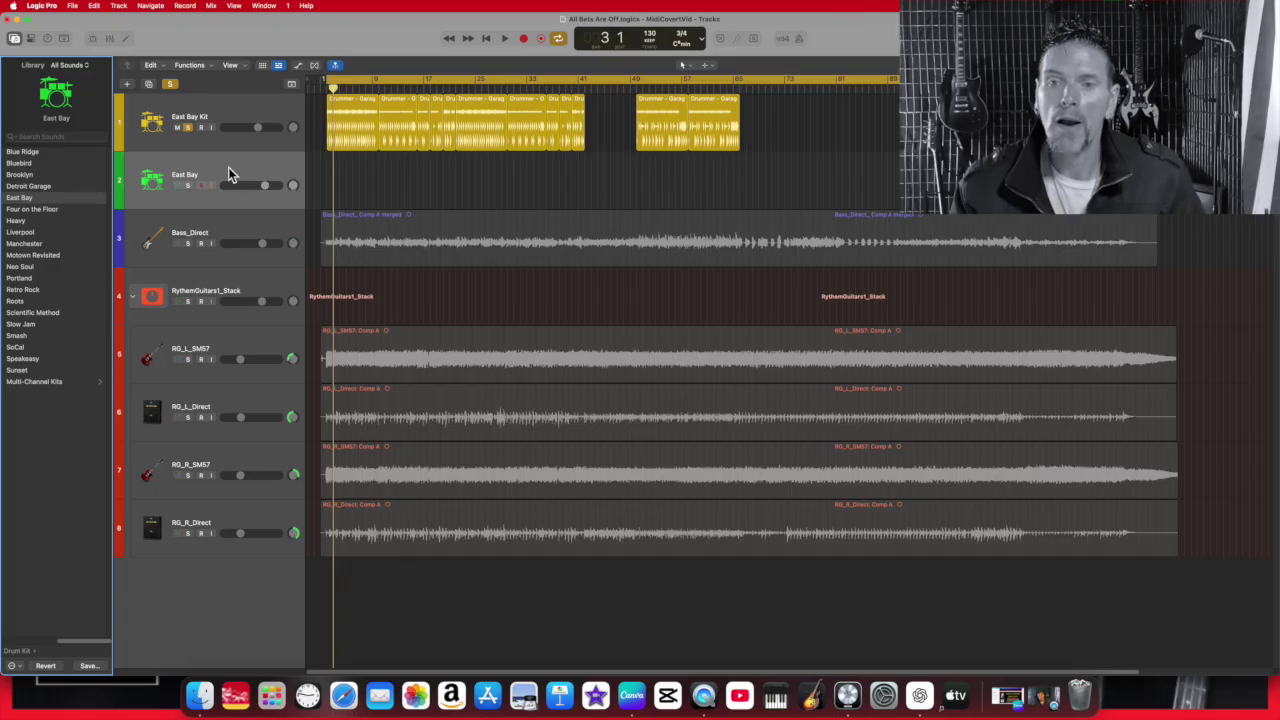
Step: Select all Drummer regions on the East Bay Kit track and copy them to the same positions on the new East Bay track
click(194, 131)
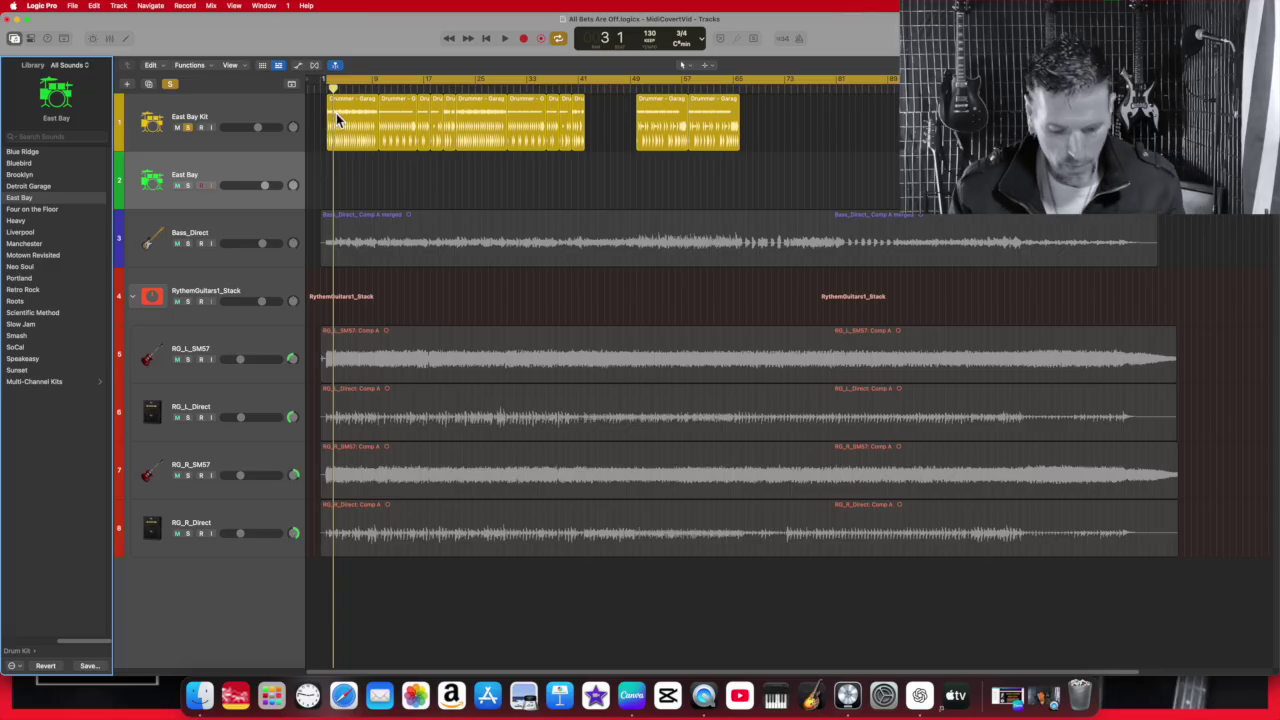
drag(316, 117, 900, 121)
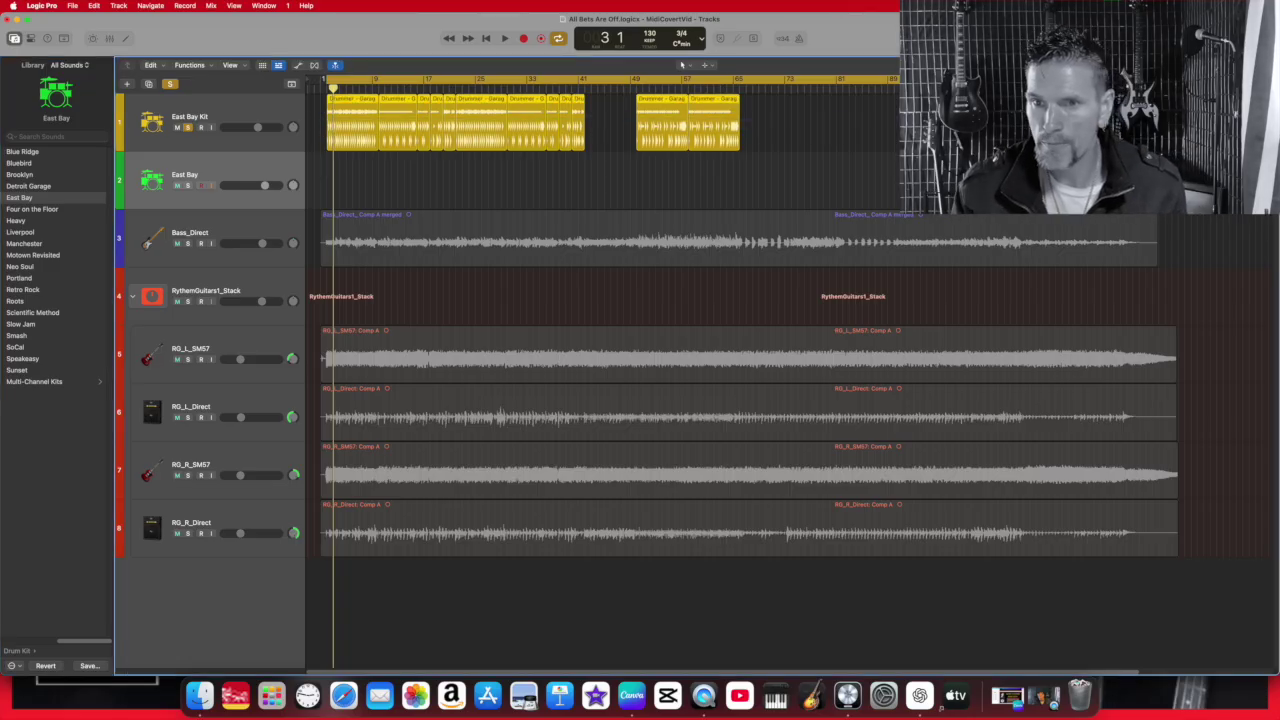
click(322, 128)
click(334, 128)
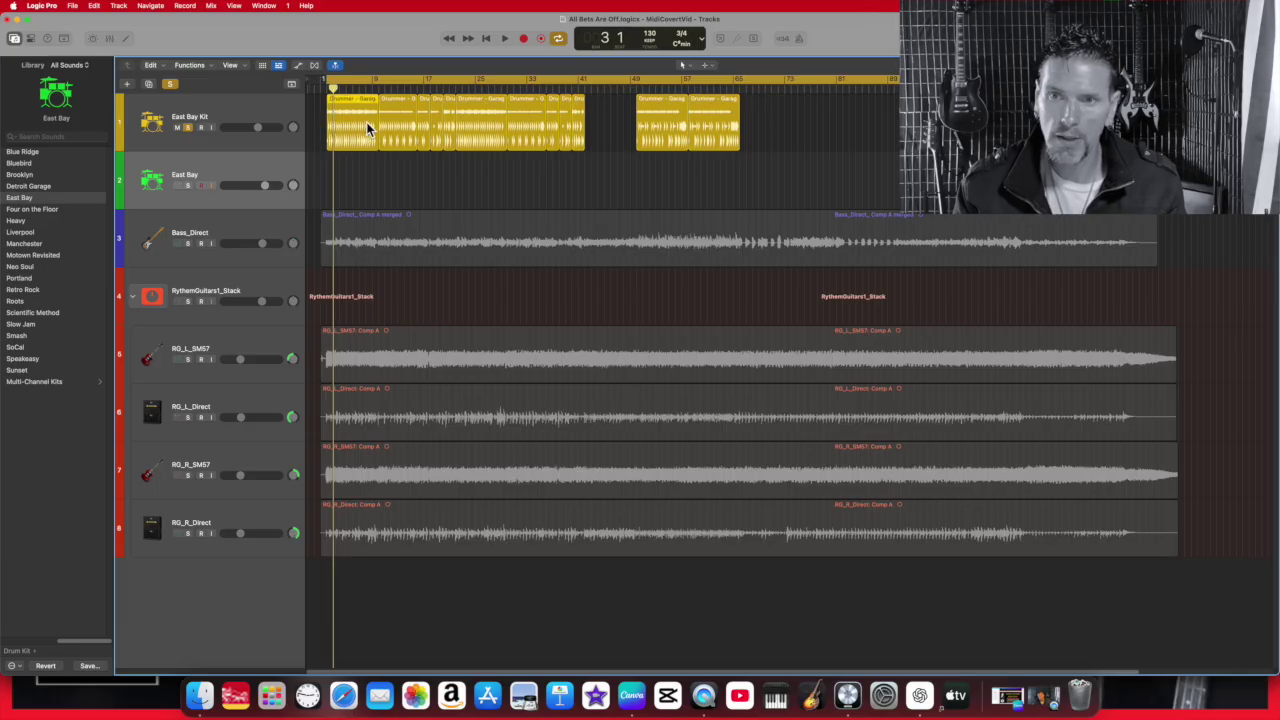
drag(587, 120, 900, 120)
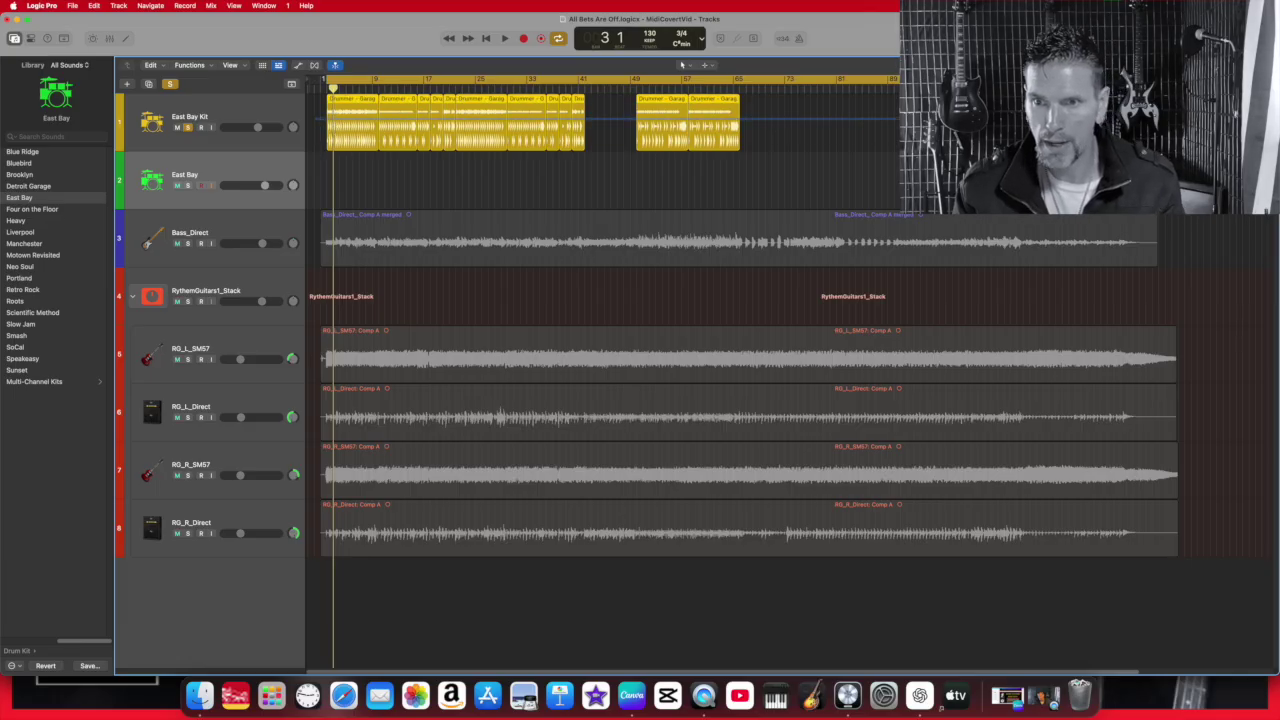
click(272, 115)
key(Up)
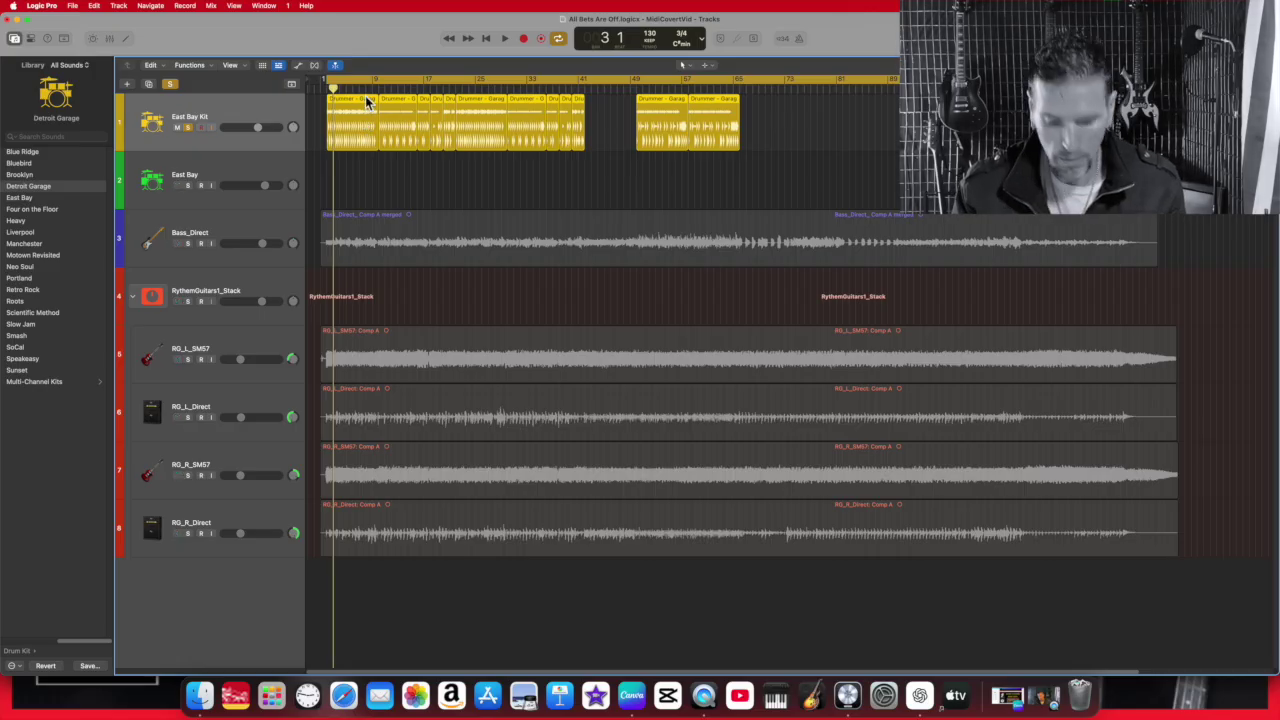
drag(363, 100, 361, 170)
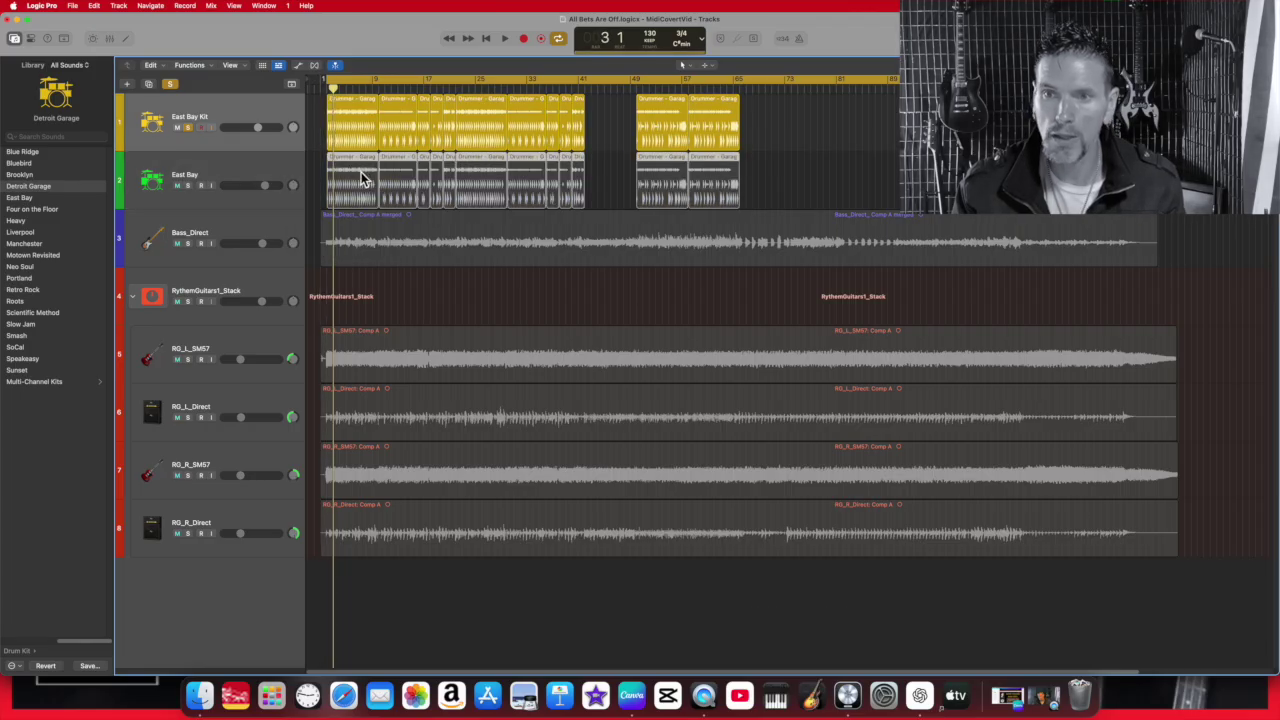
Step: Solo the new East Bay track in place of the original East Bay Kit track and select it
click(198, 188)
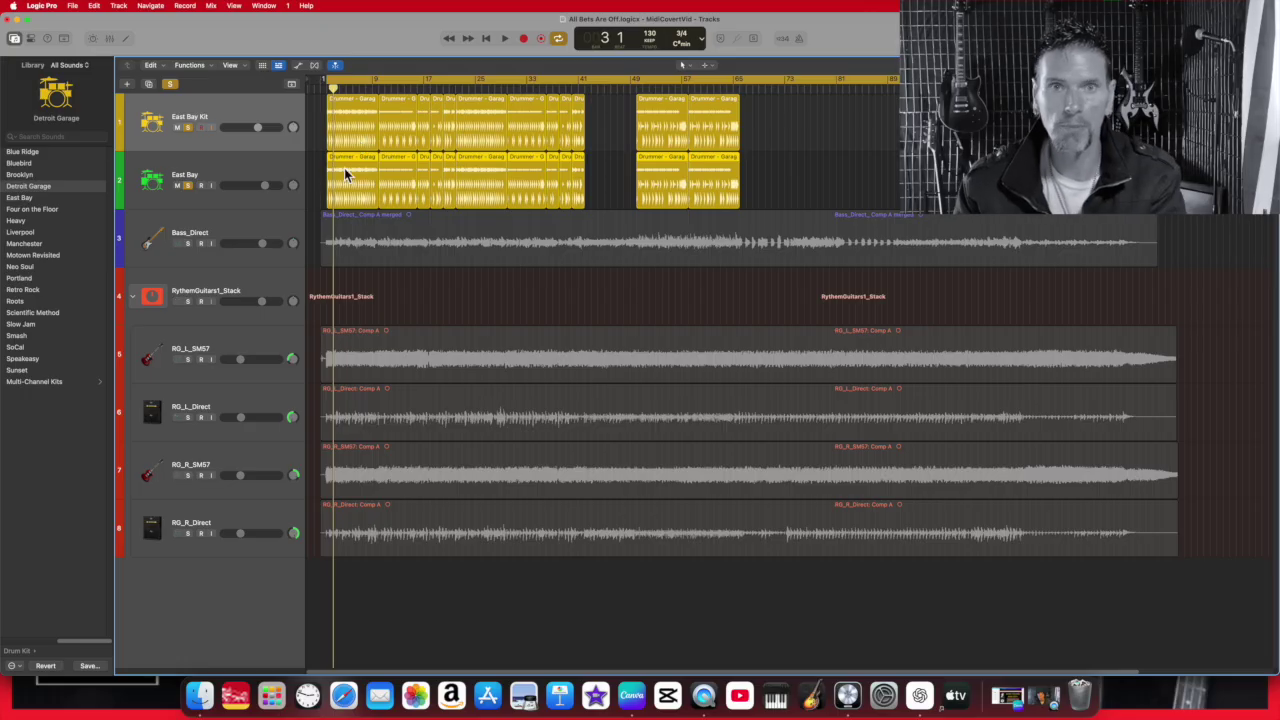
click(187, 127)
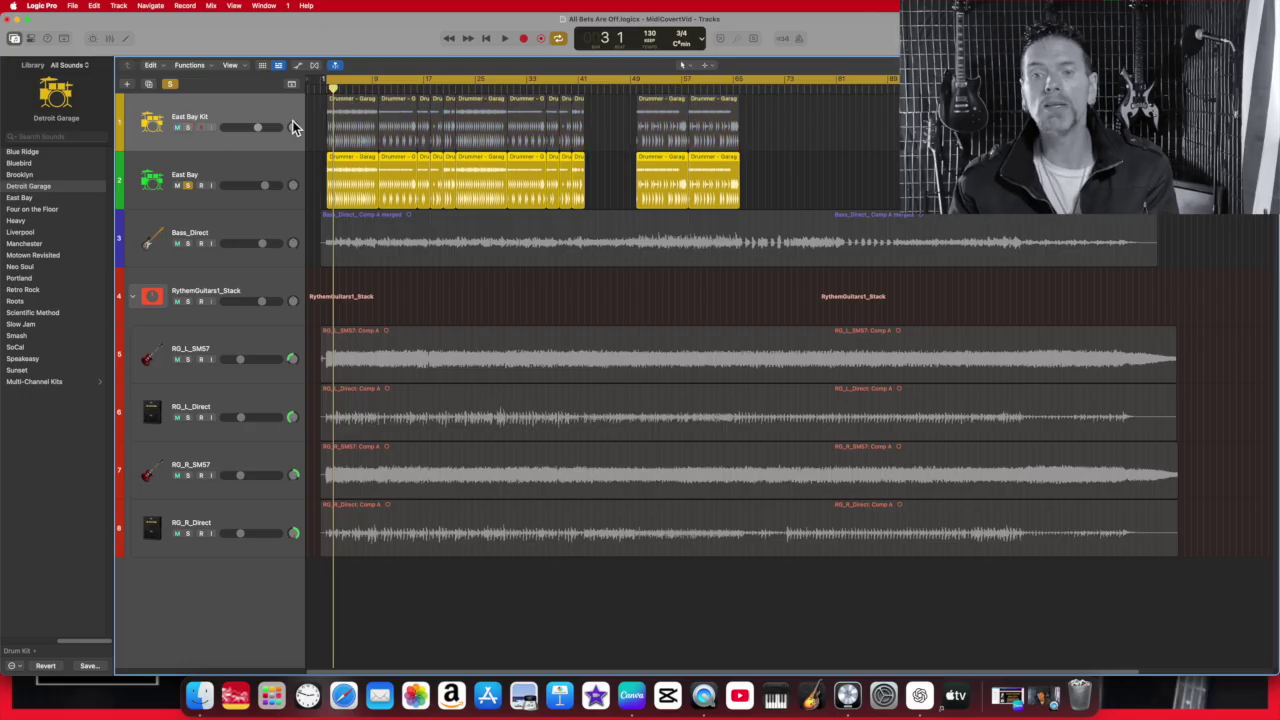
click(267, 160)
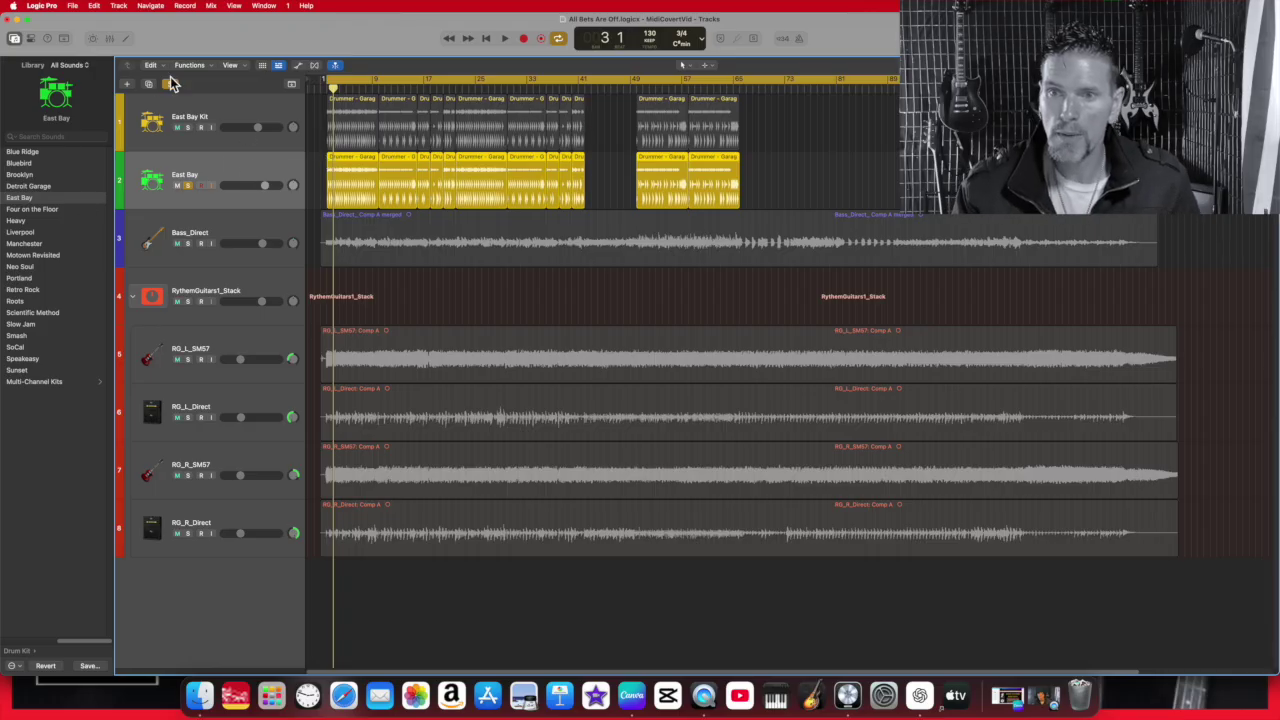
Step: Convert the copied Drummer regions on the East Bay track to MIDI regions
click(97, 6)
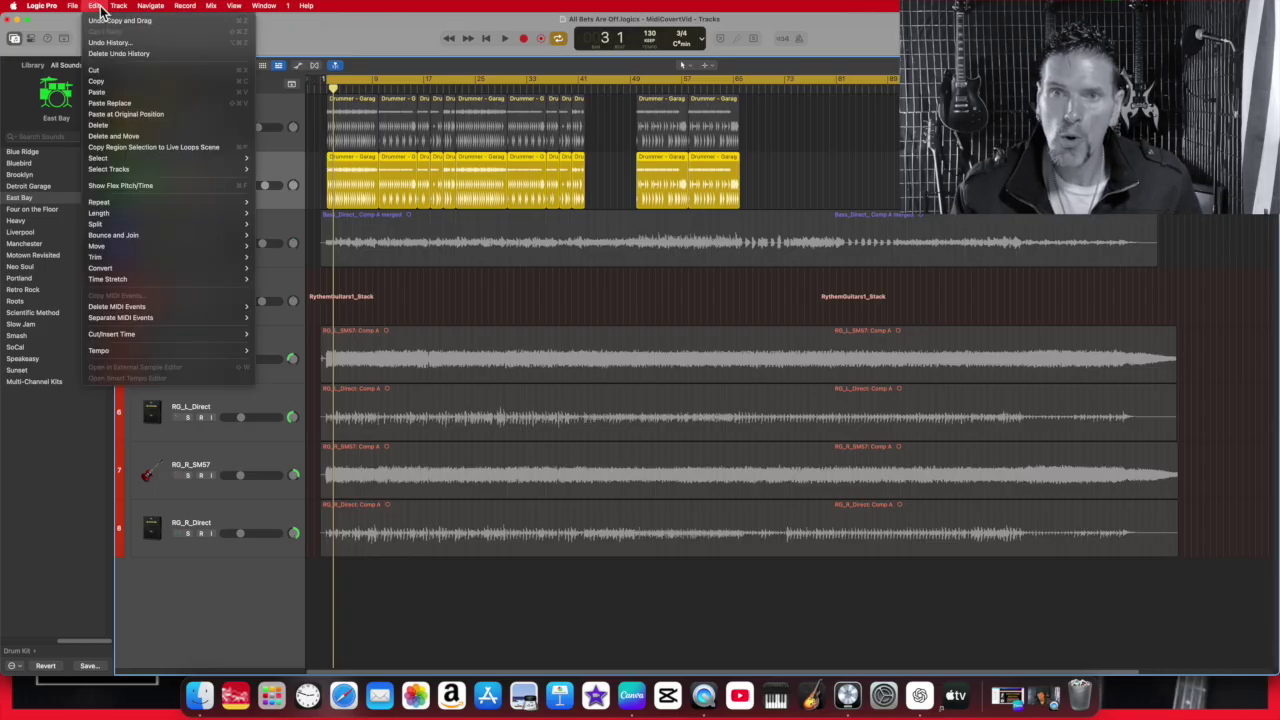
mouse_move(118, 6)
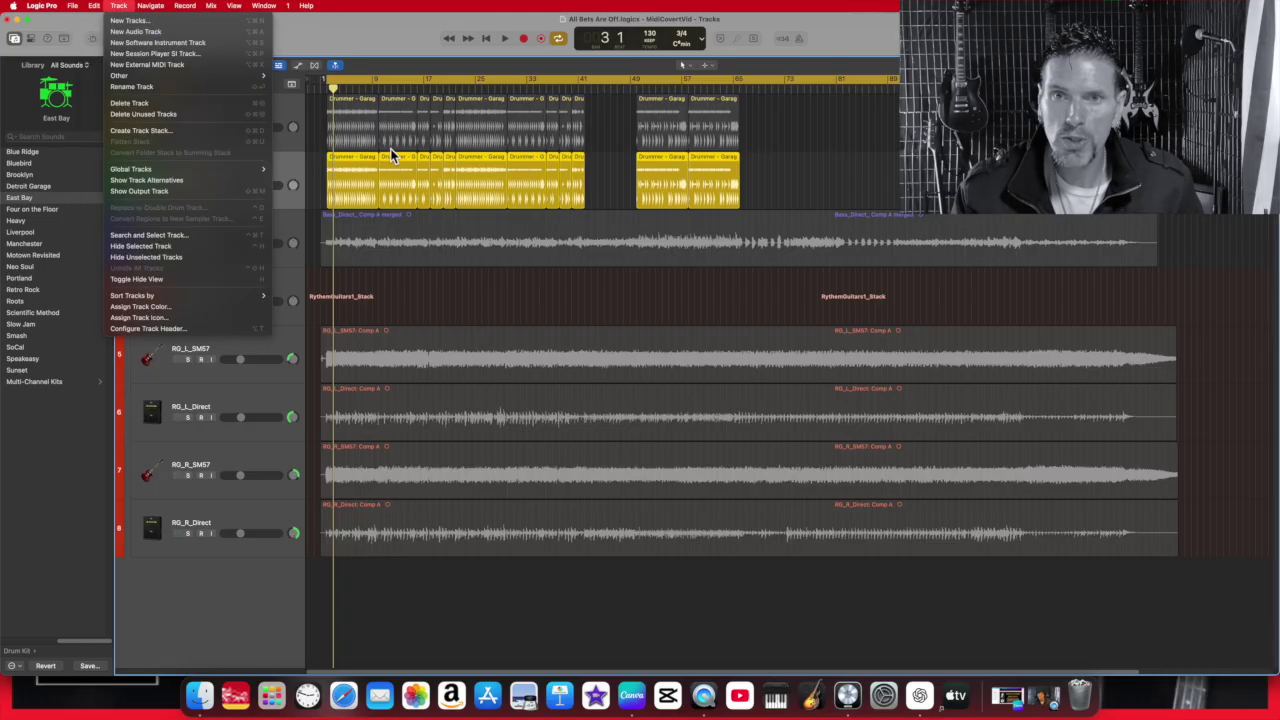
right_click(349, 184)
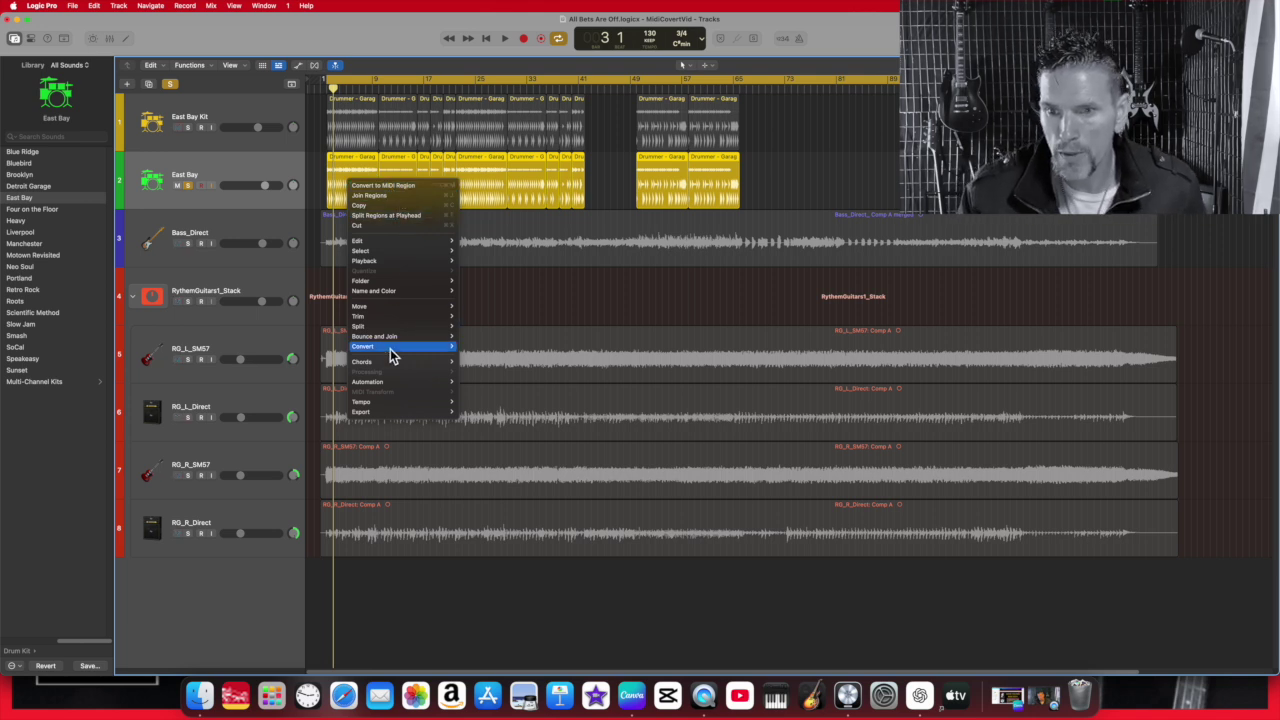
mouse_move(390, 354)
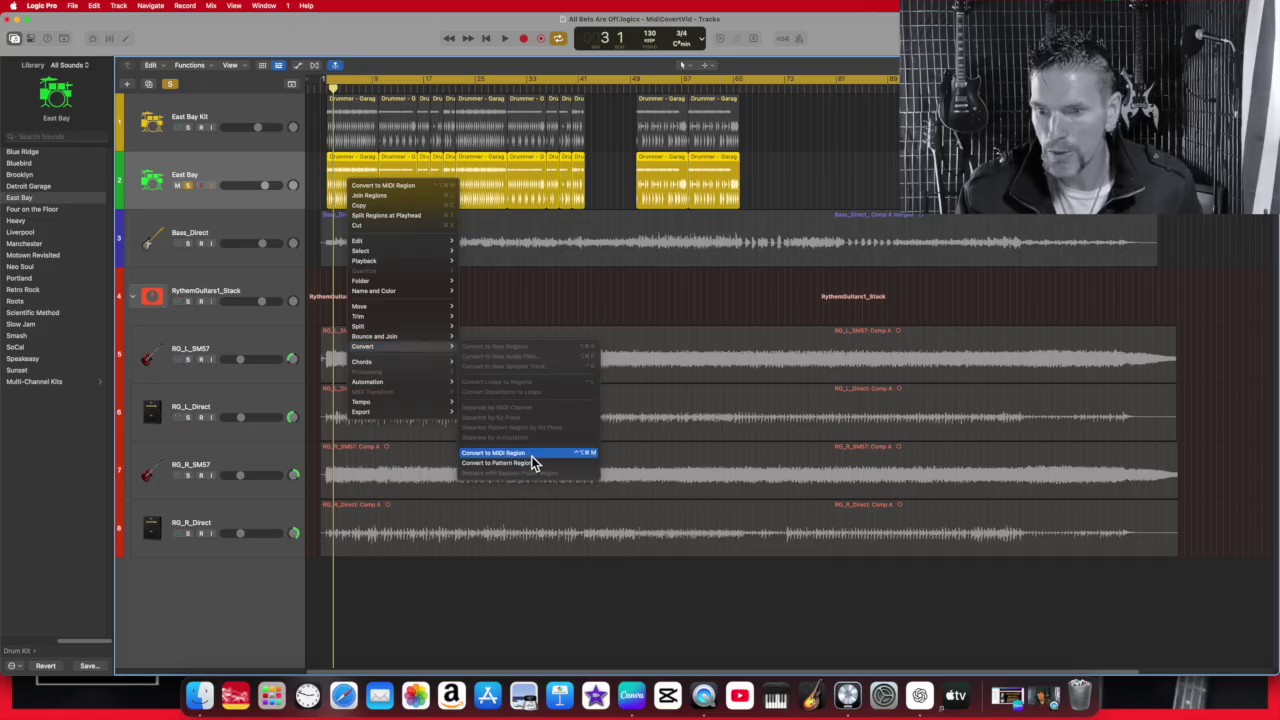
click(531, 455)
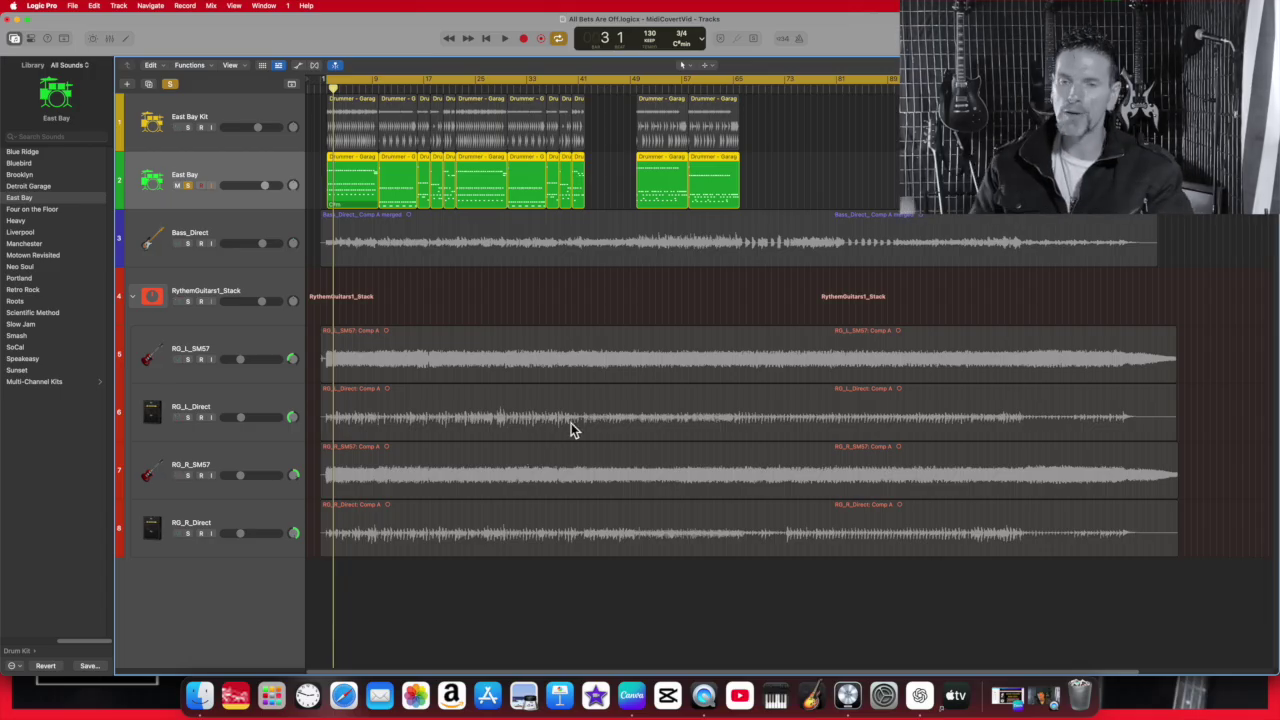
Step: Turn off the solo, mute the original East Bay Kit track, and play the song with the converted MIDI drums
click(188, 186)
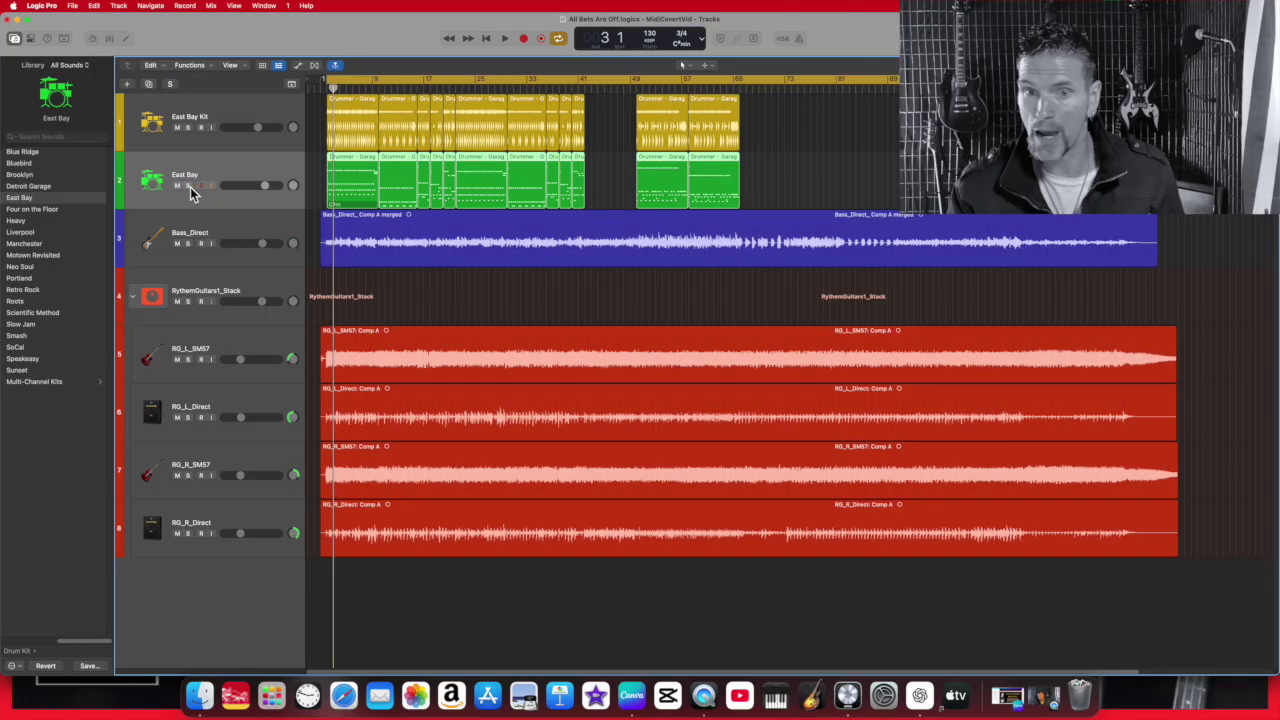
click(188, 128)
click(186, 129)
click(178, 128)
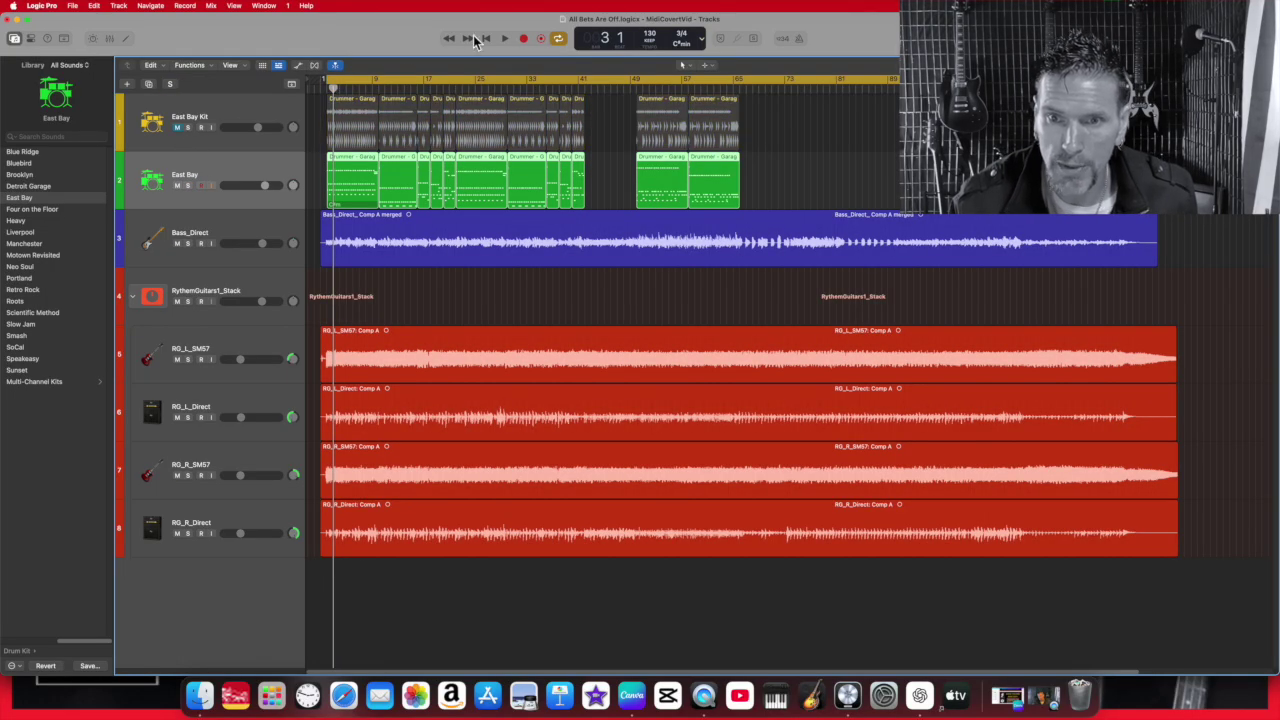
click(505, 39)
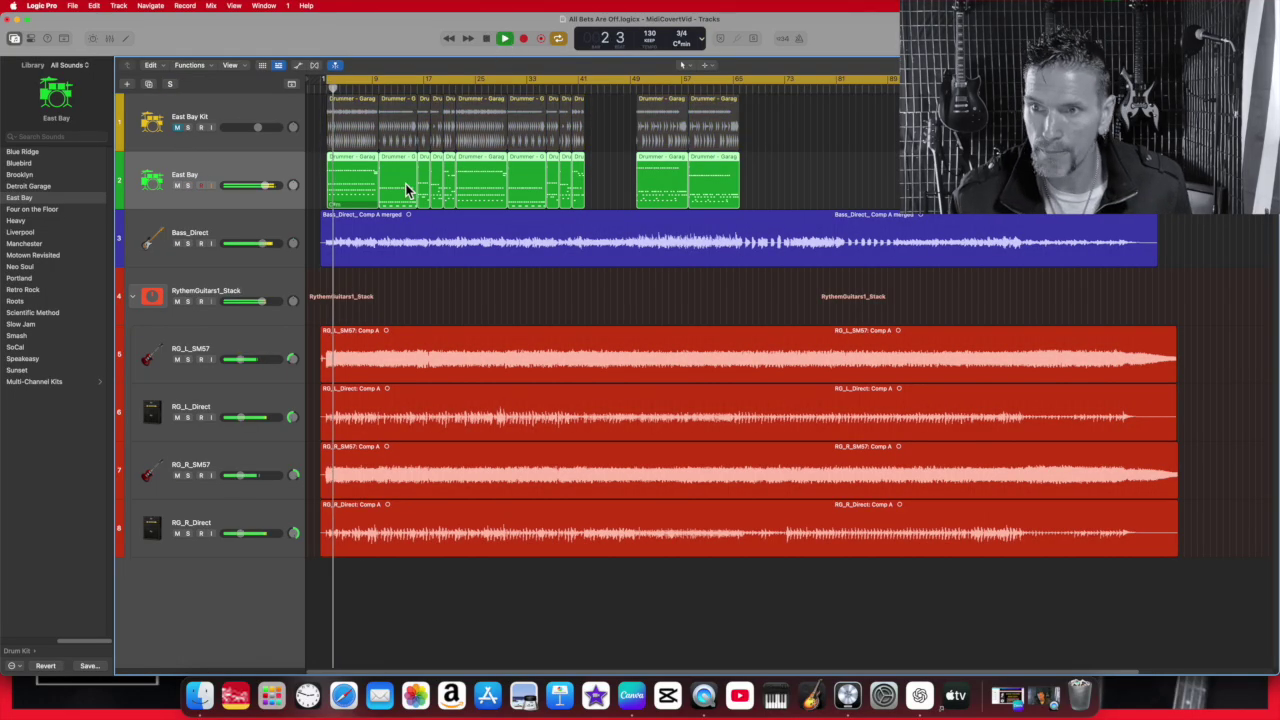
click(489, 39)
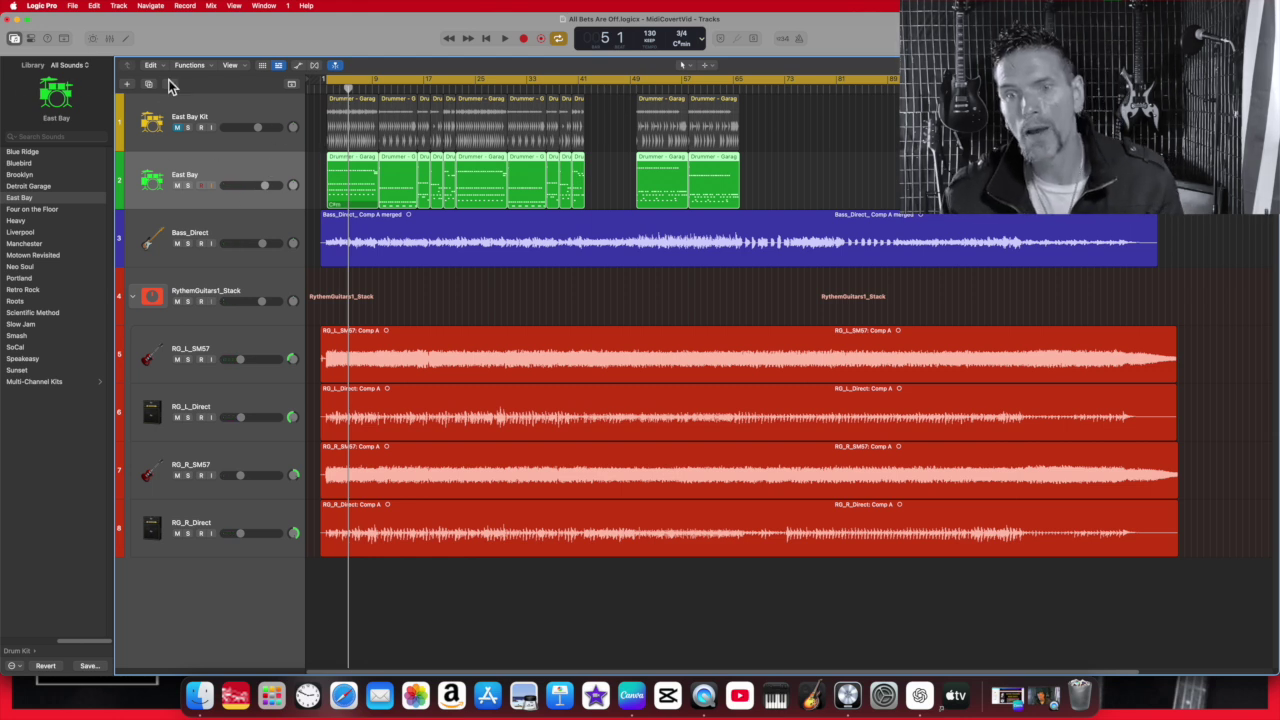
Step: Open the East Bay MIDI regions in the Piano Roll and enlarge the editor up to the two drum tracks
click(130, 40)
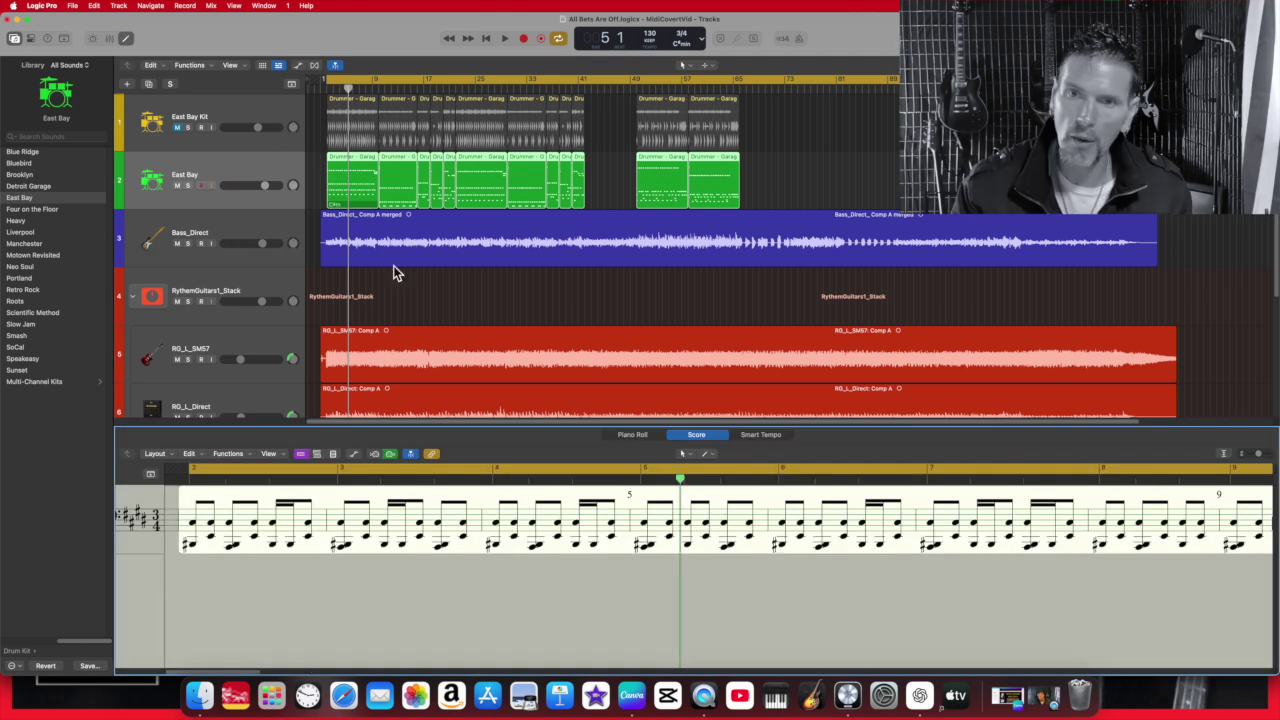
click(640, 436)
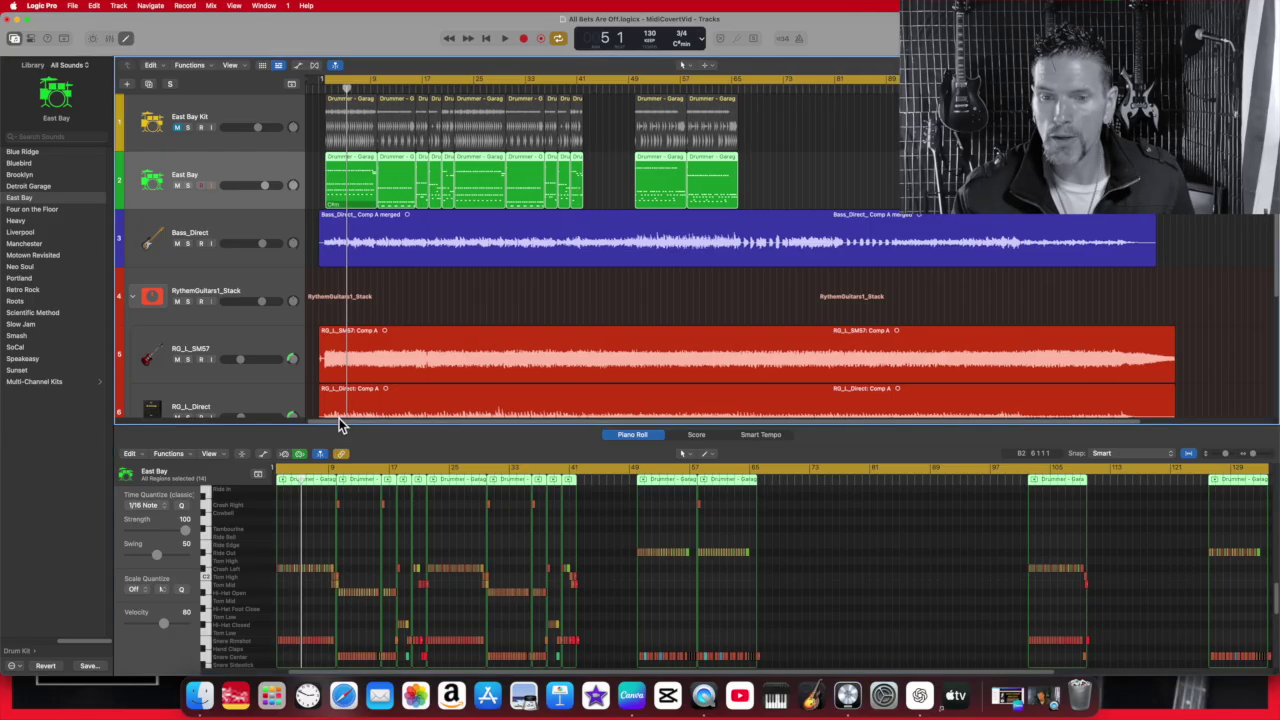
drag(298, 430, 338, 220)
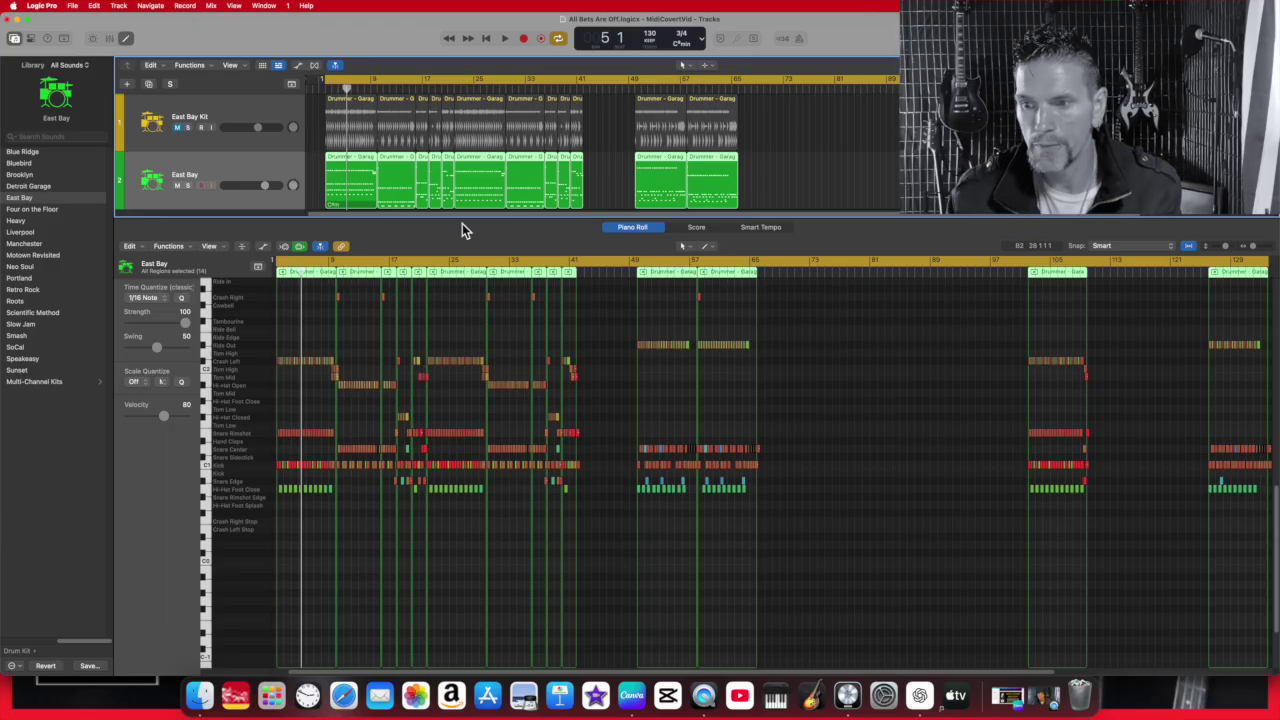
Step: Set the cycle range to about bars 39 to 50 and play that stretch of the song briefly
key(super+Right)
key(super+Right)
key(super+Right)
key(super+Right)
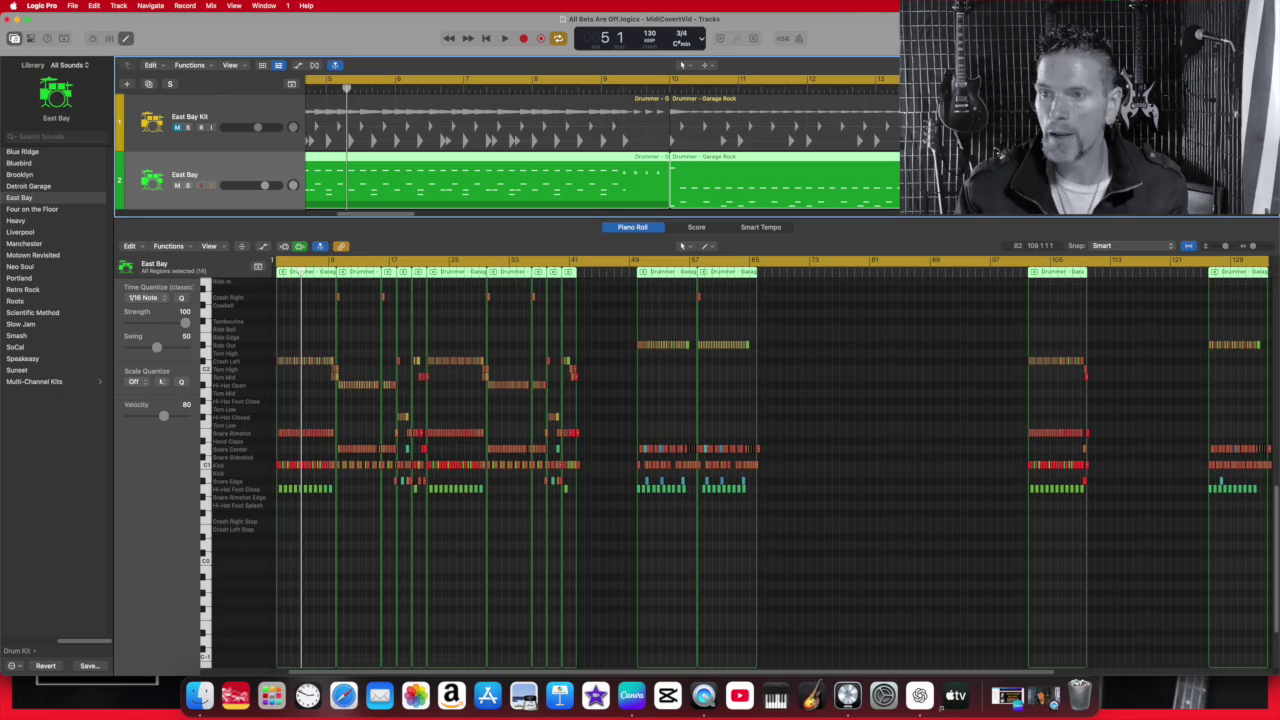
key(super+Left)
key(super+Left)
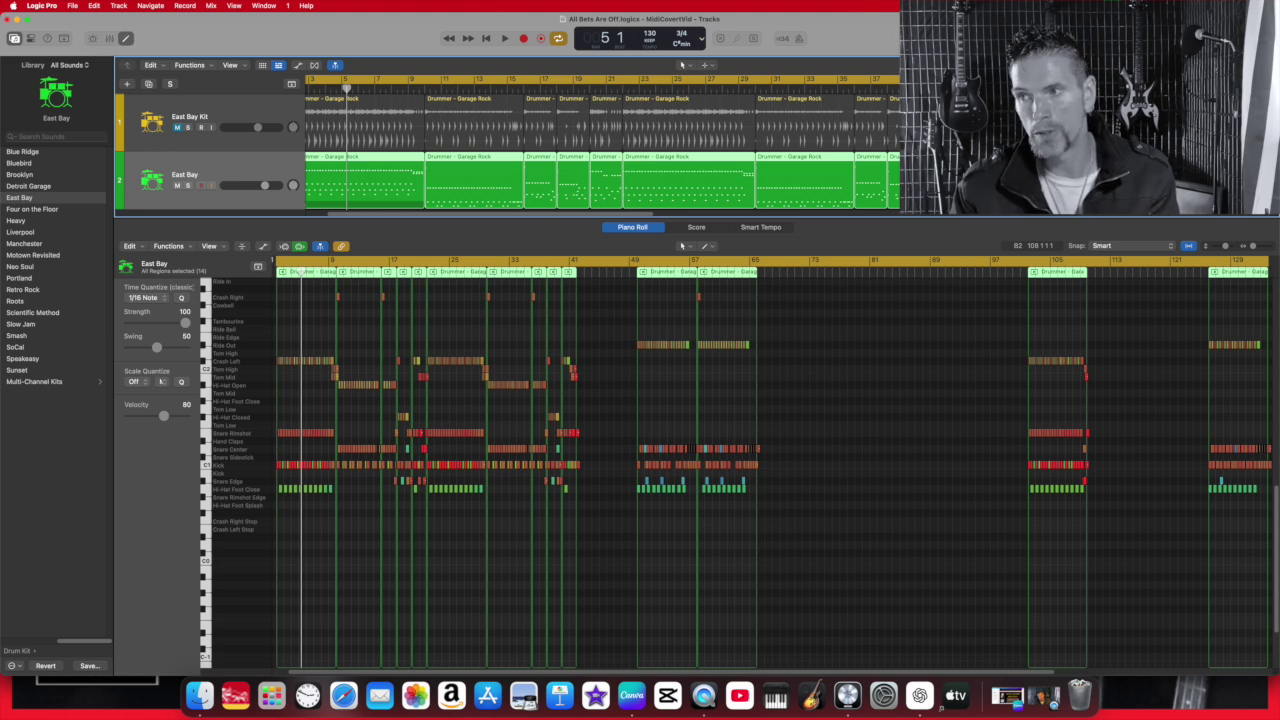
key(c)
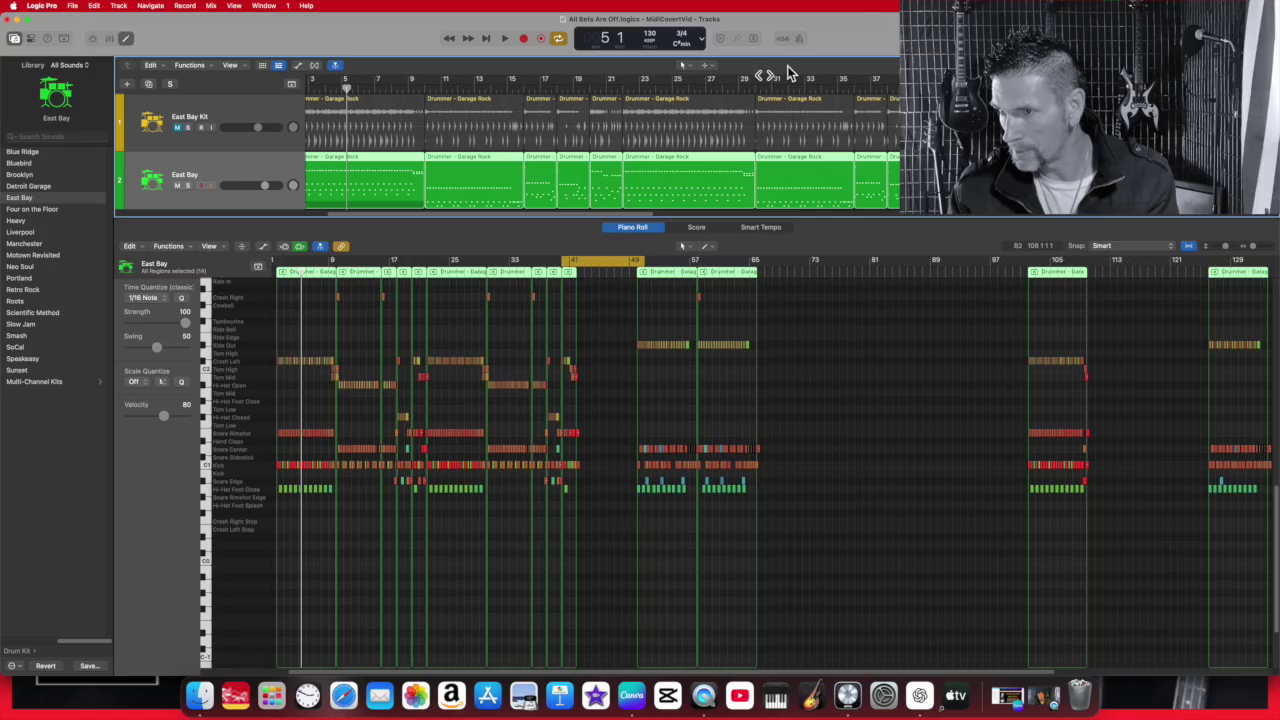
click(504, 38)
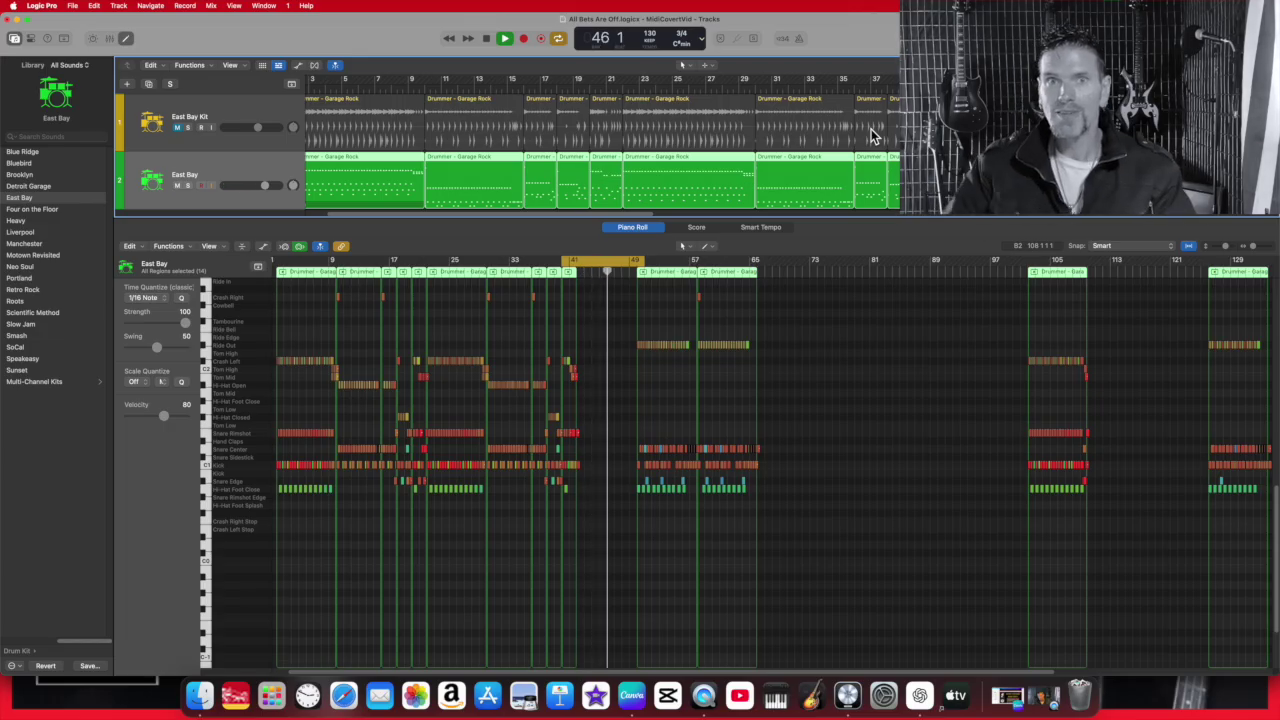
click(486, 40)
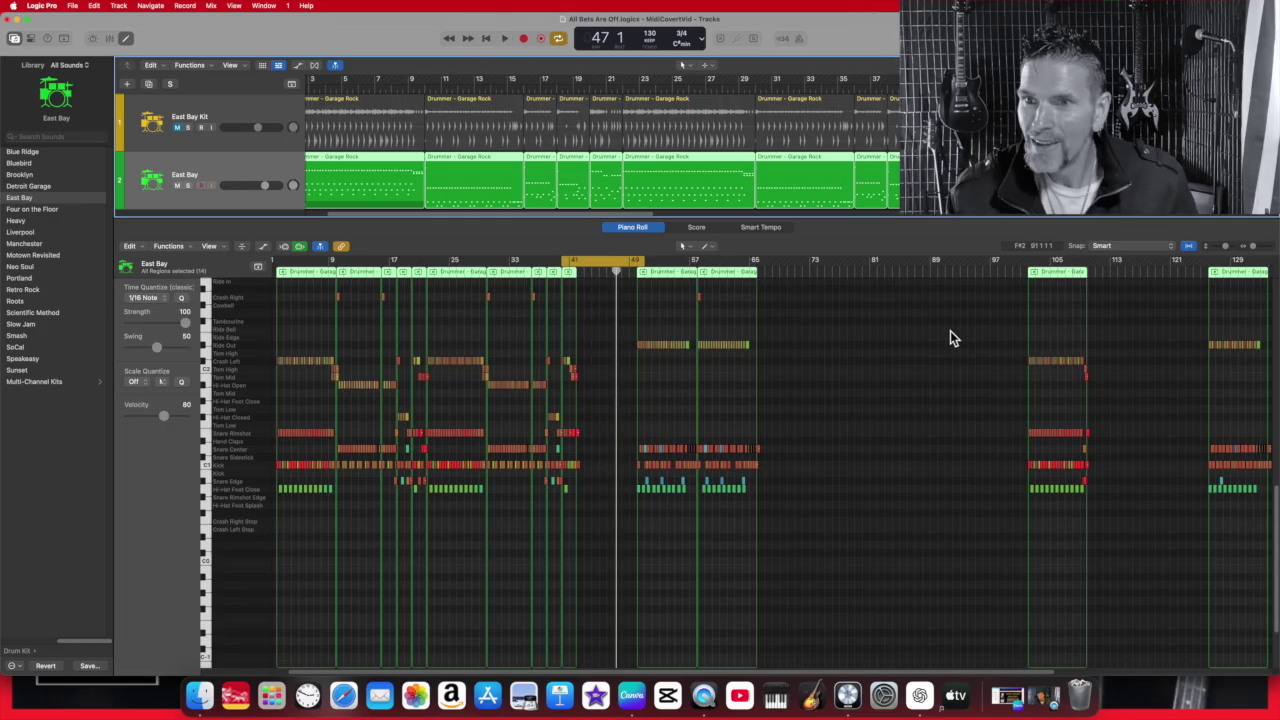
Step: Move the playhead back to bar 44 and examine the drum note lanes of the East Bay regions in the Piano Roll
click(846, 368)
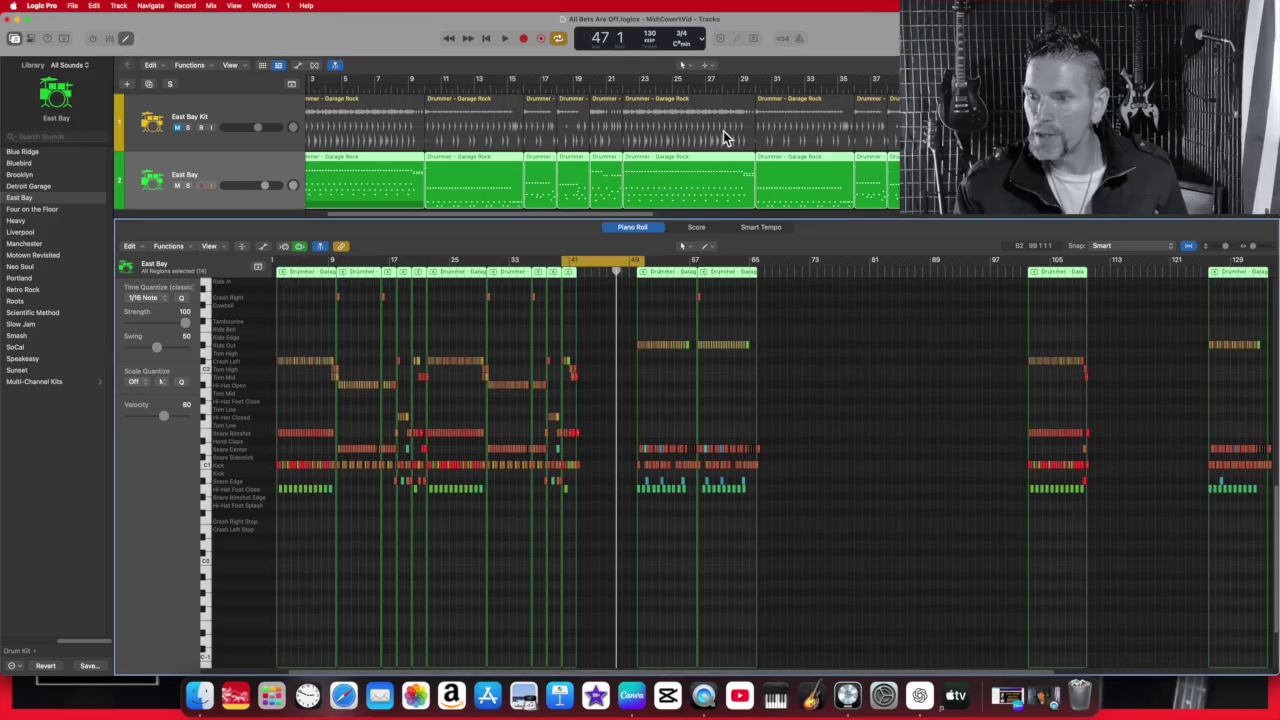
key(comma)
key(comma)
key(comma)
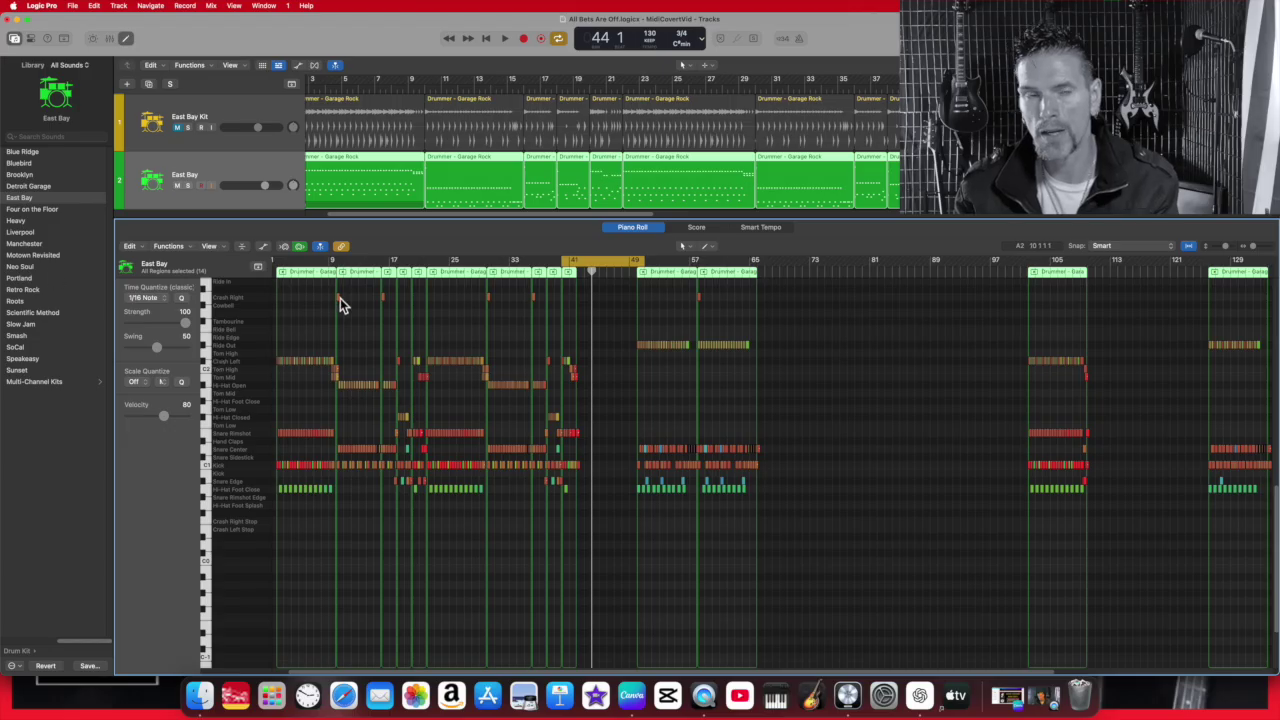
scroll(243, 340, up, 3)
scroll(241, 332, up, 2)
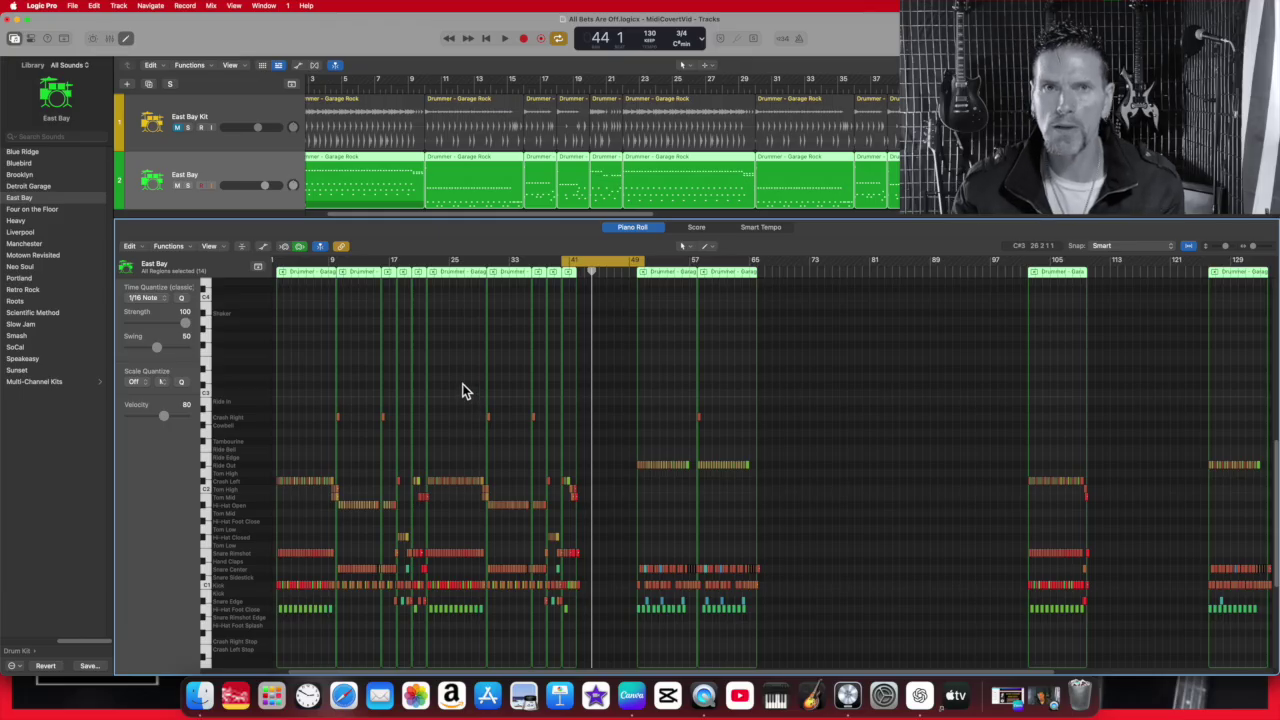
scroll(466, 380, down, 2)
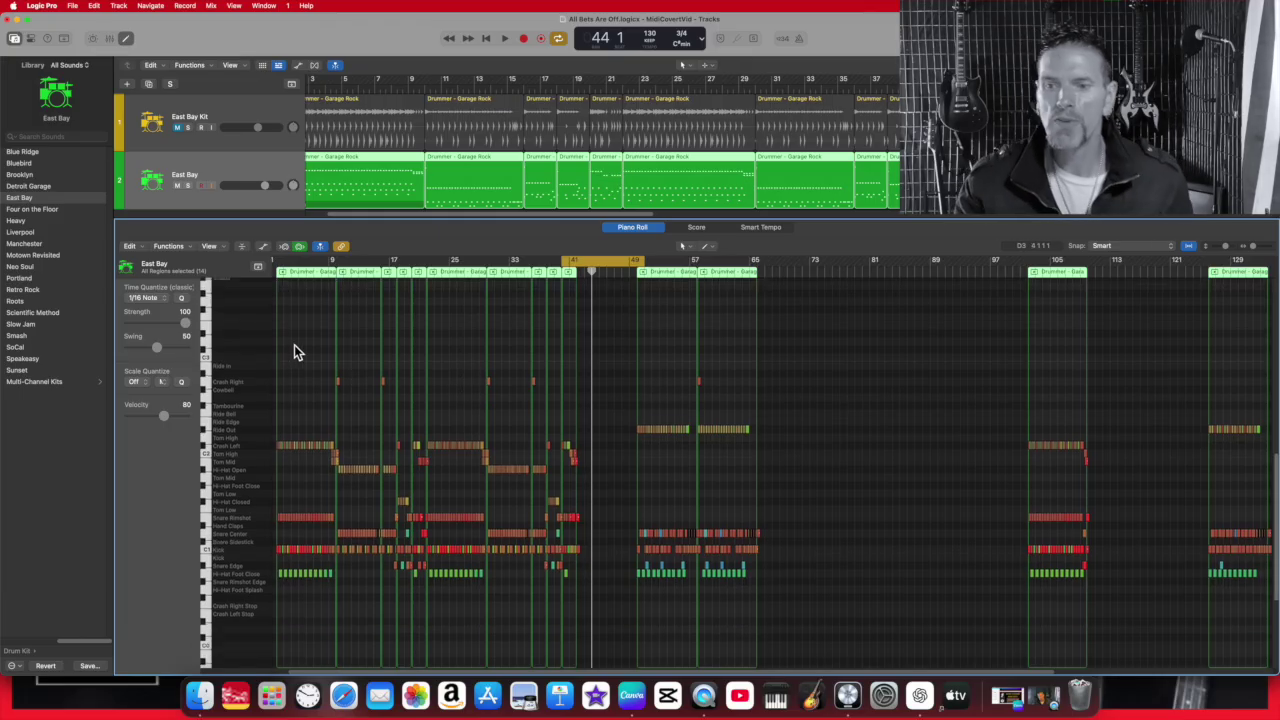